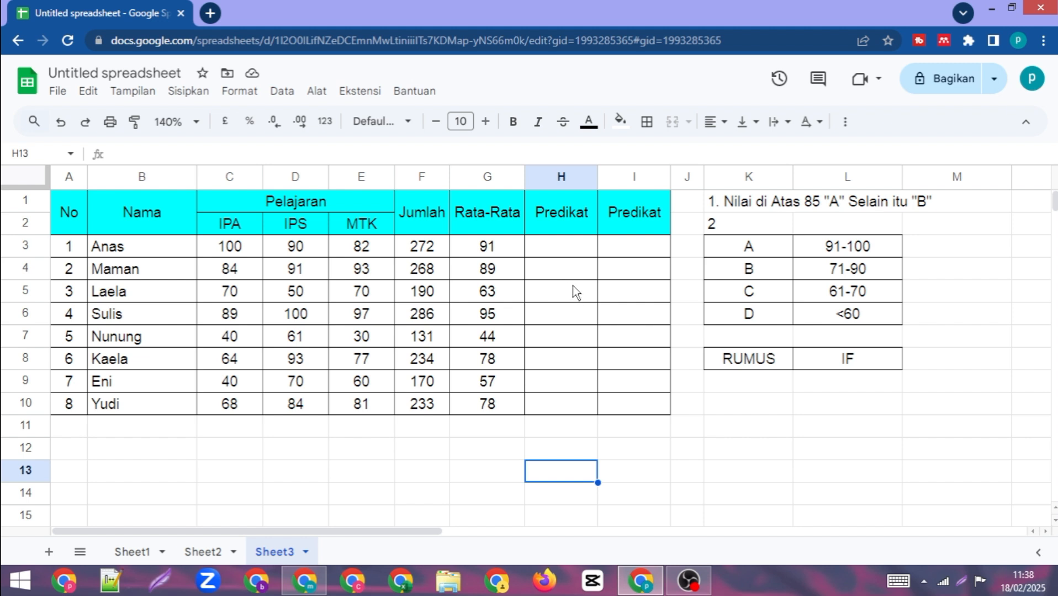
left_click(572, 250)
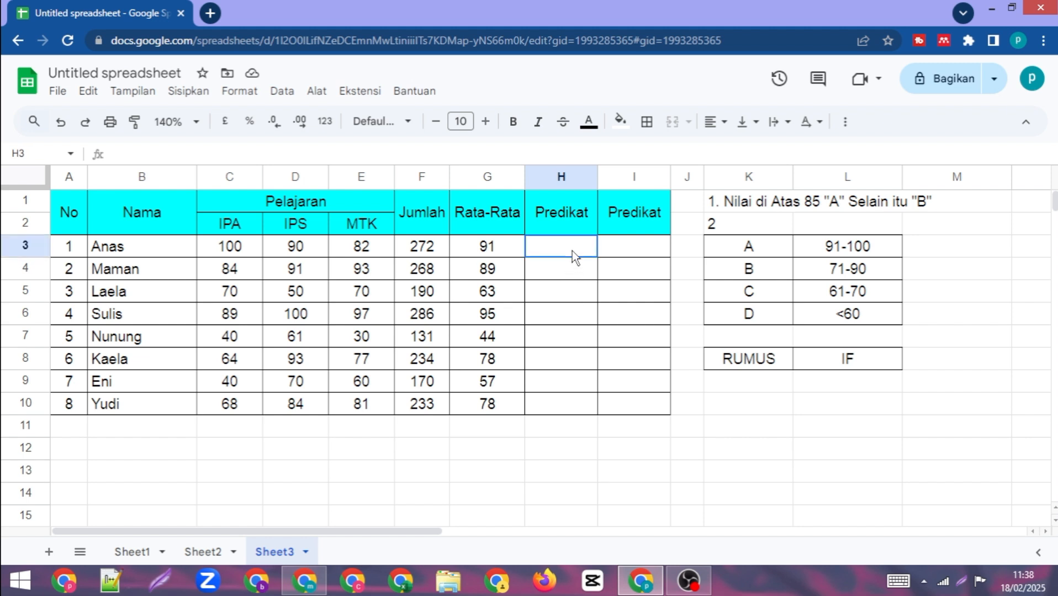
left_click(623, 253)
left_click(568, 253)
left_click(727, 230)
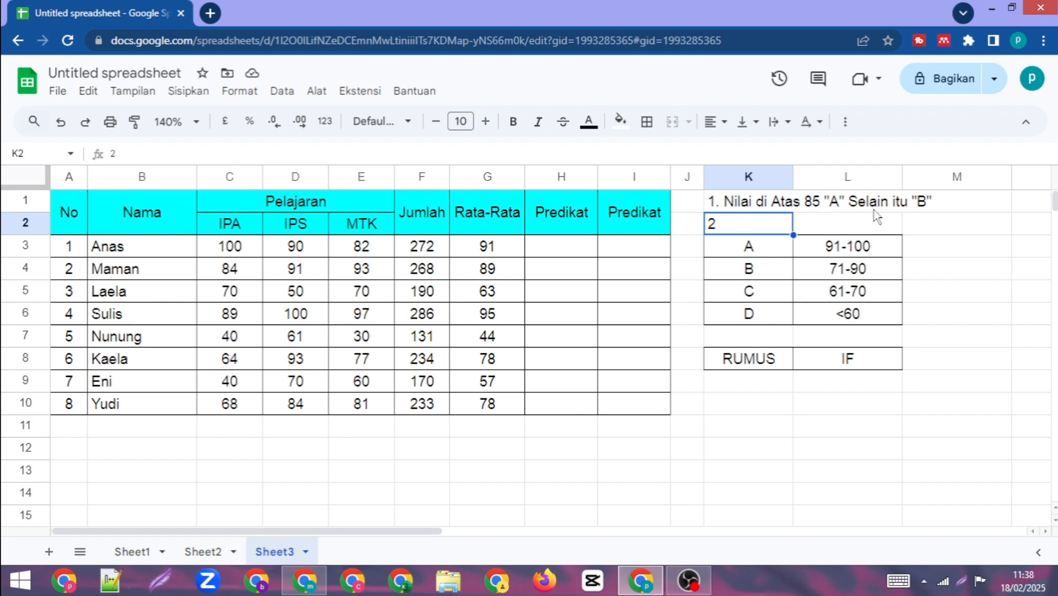
left_click(834, 206)
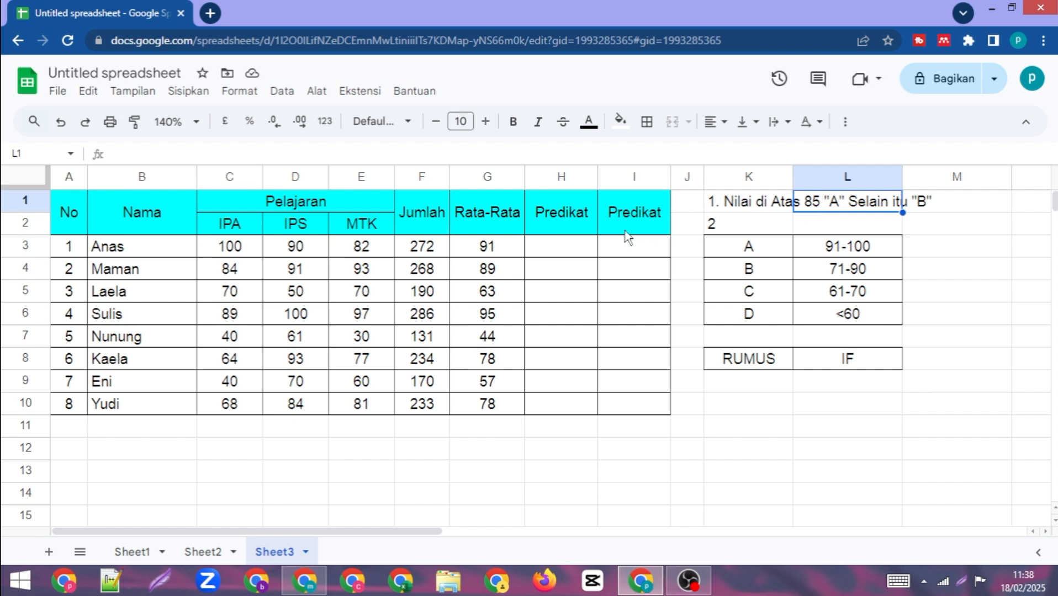
- Begin an IF formula in H3, the first Predikat column, with the logical test G3>85
left_click(550, 248)
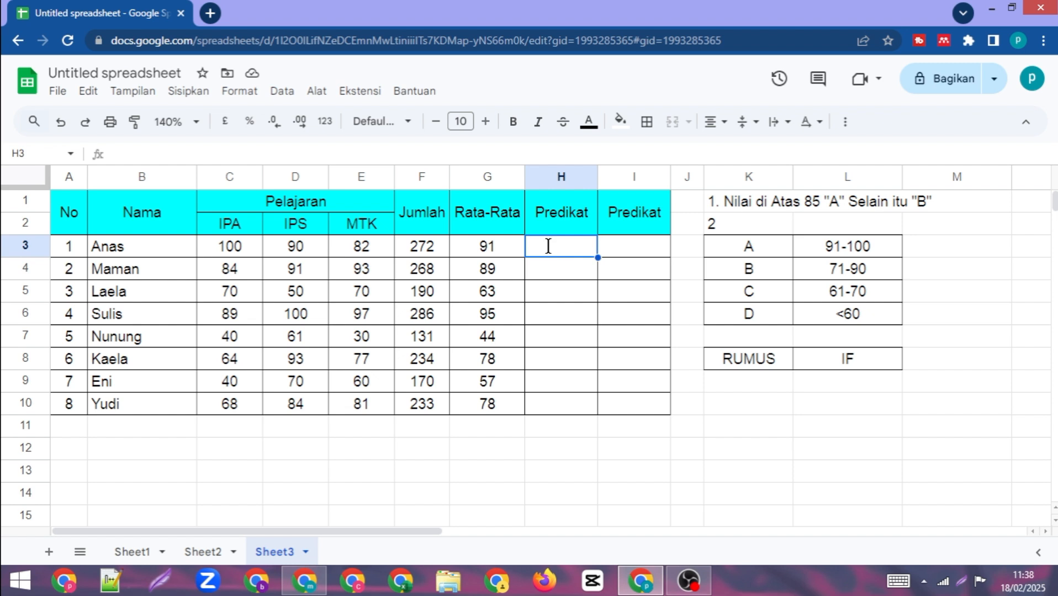
type("=")
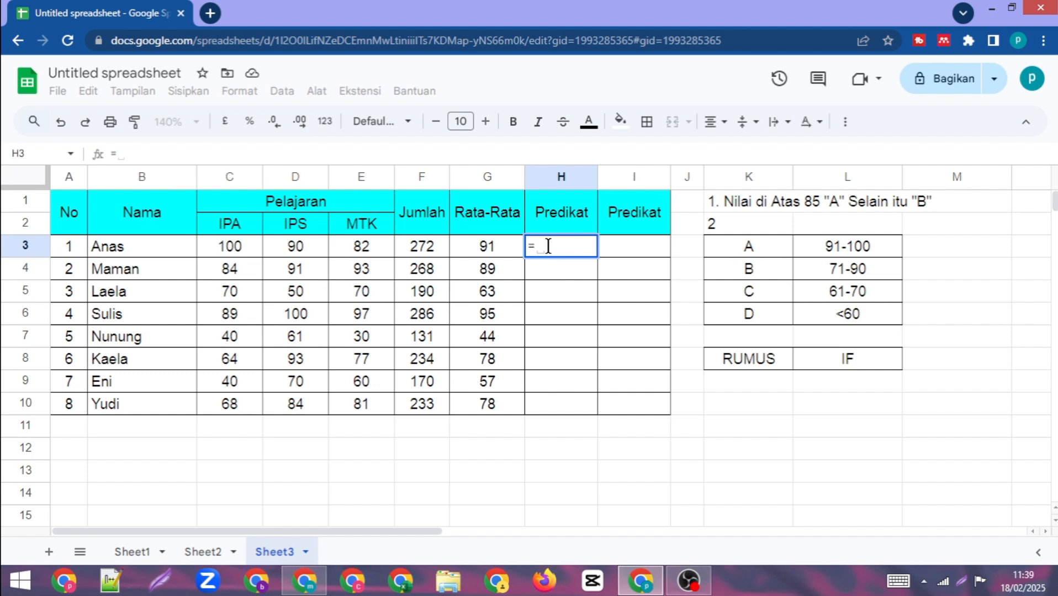
type("i")
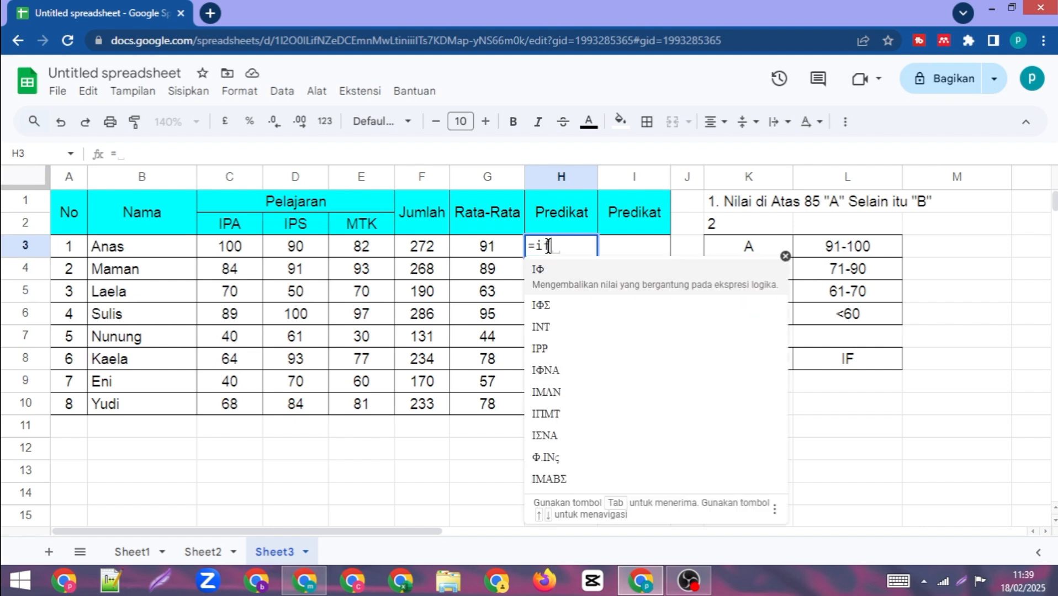
type("f(")
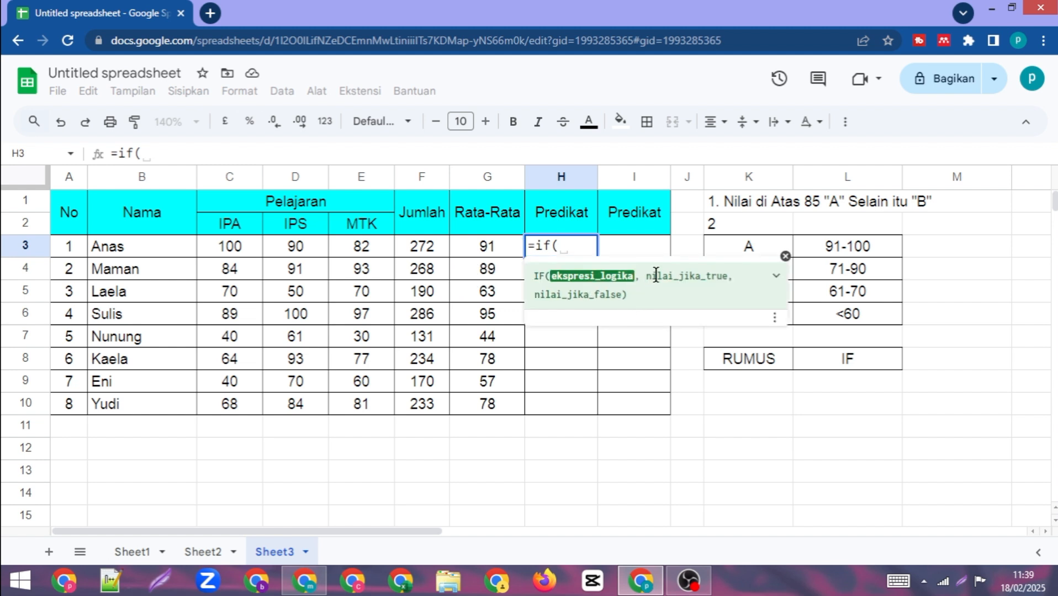
left_click(581, 275)
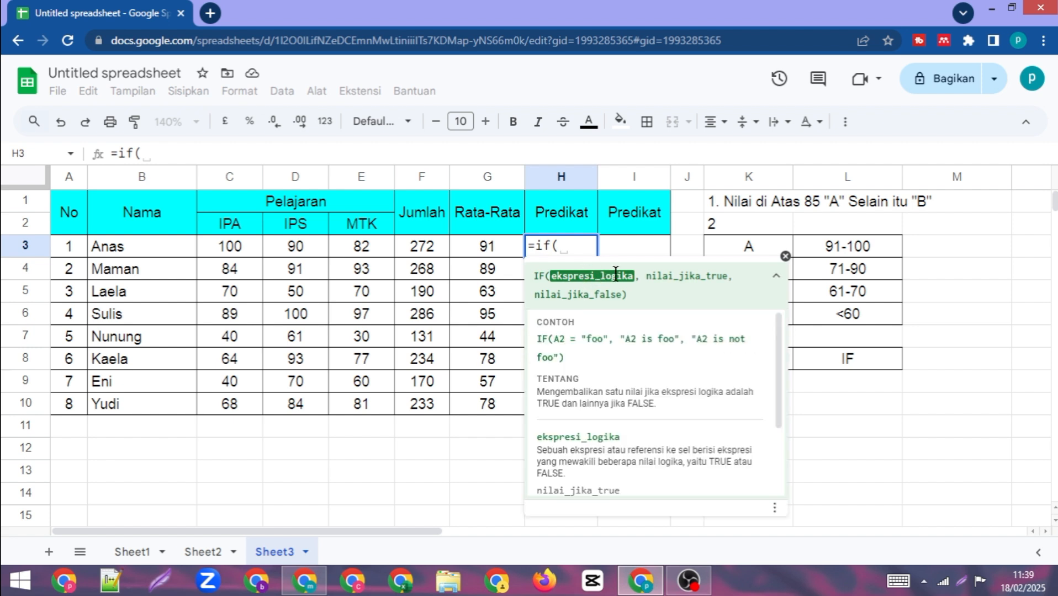
left_click(776, 275)
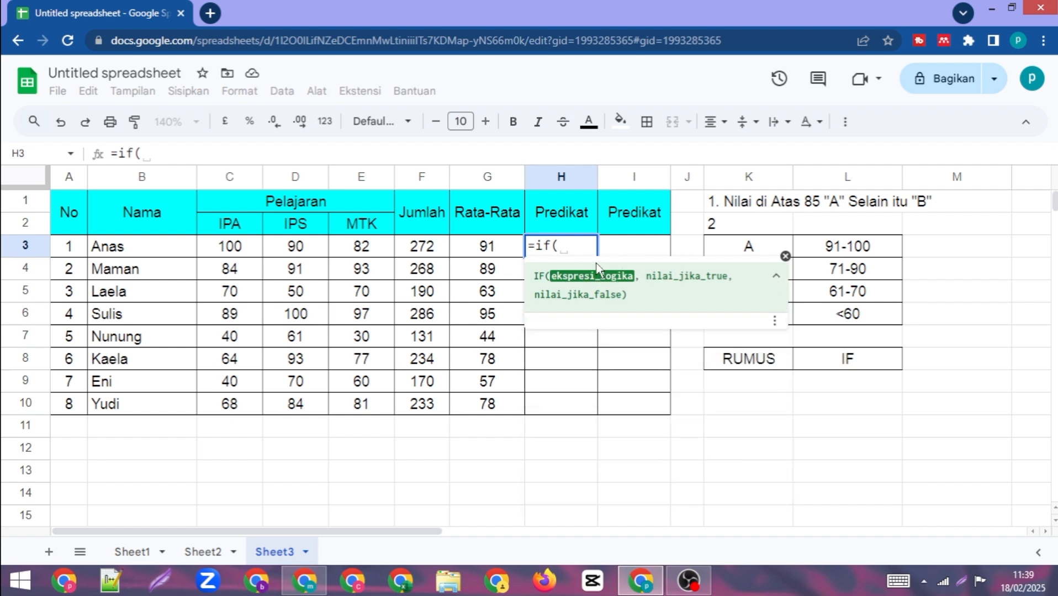
left_click(495, 251)
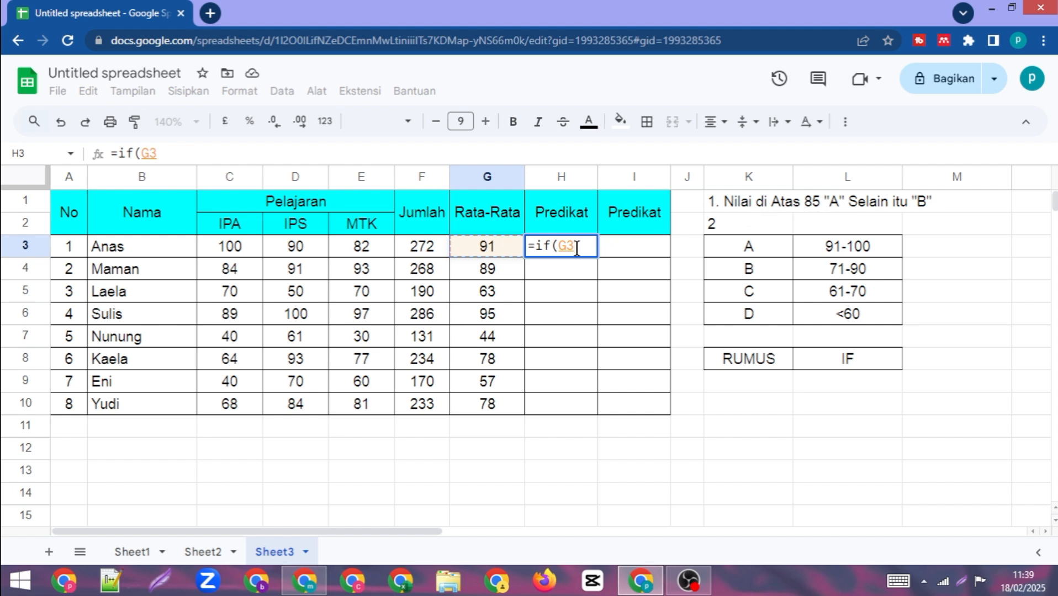
type(">85")
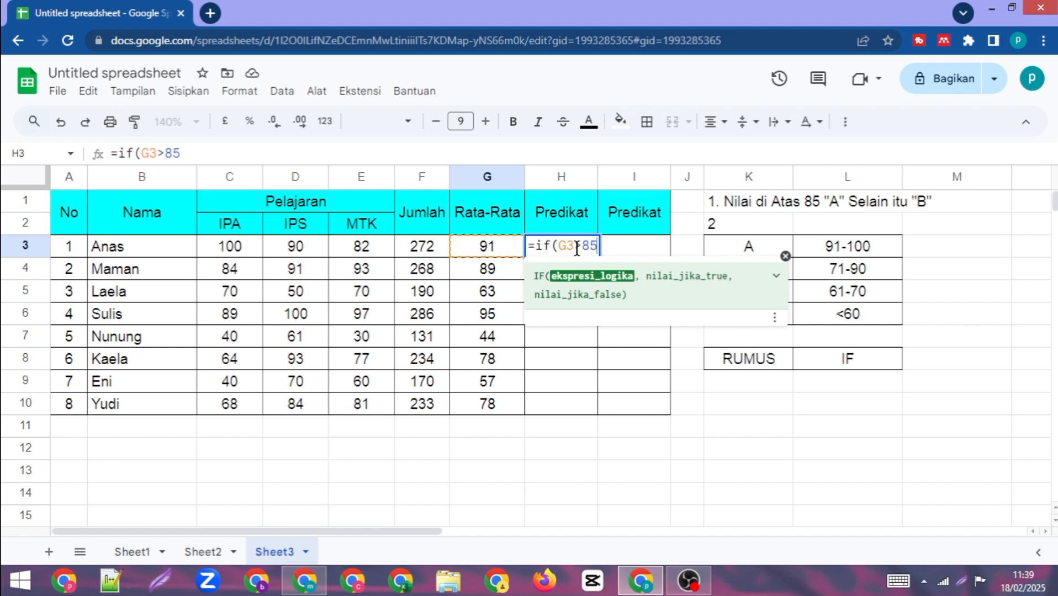
- Complete the H3 formula to return "A" if true and "B" otherwise, and accept the suggested autofill for H4 to H10
type(",")
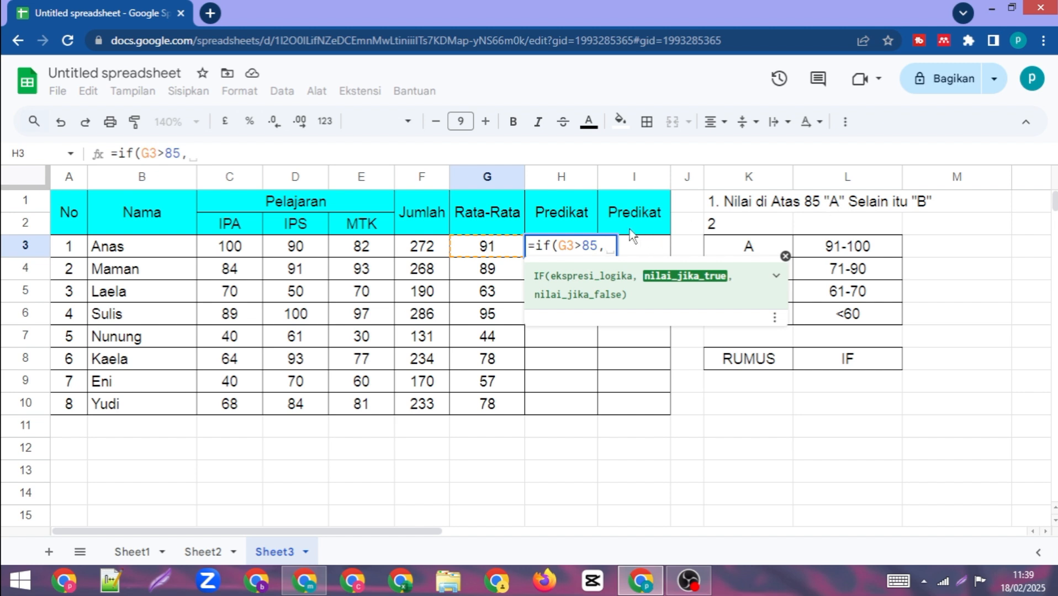
type("\"A")
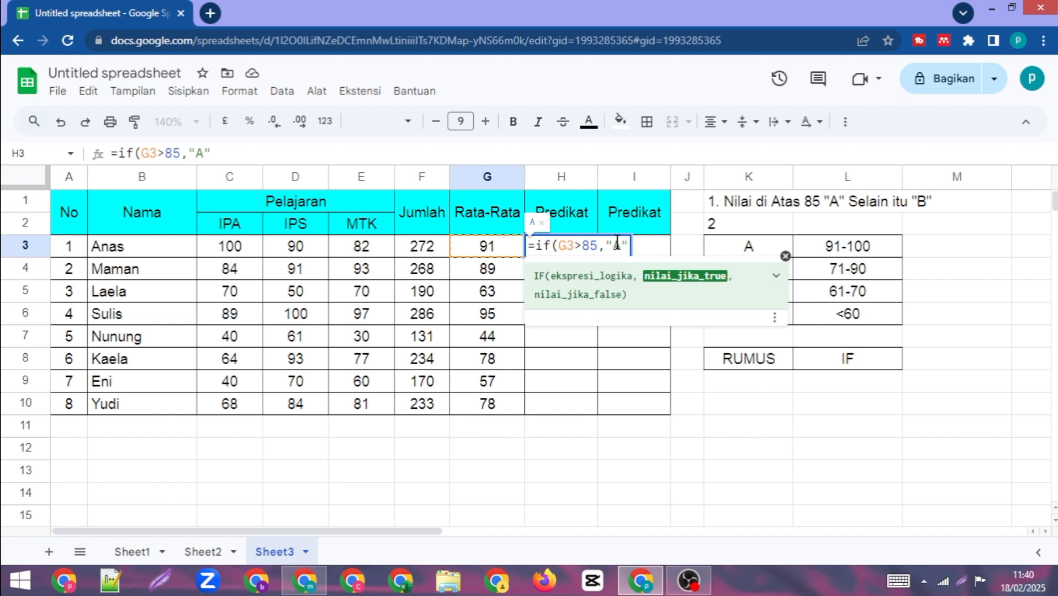
type(",")
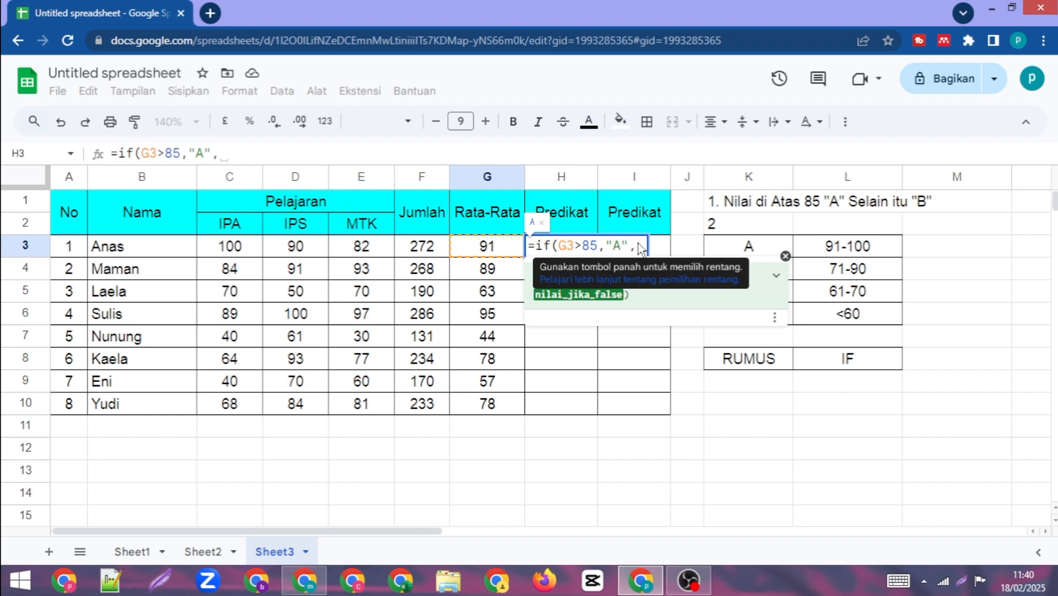
type("\"B")
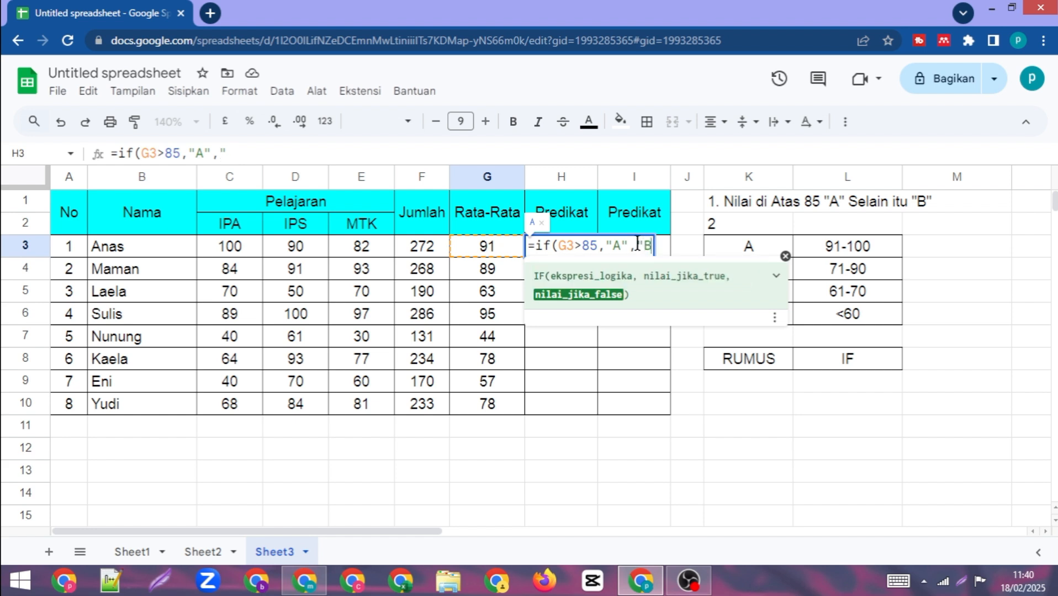
type("\")")
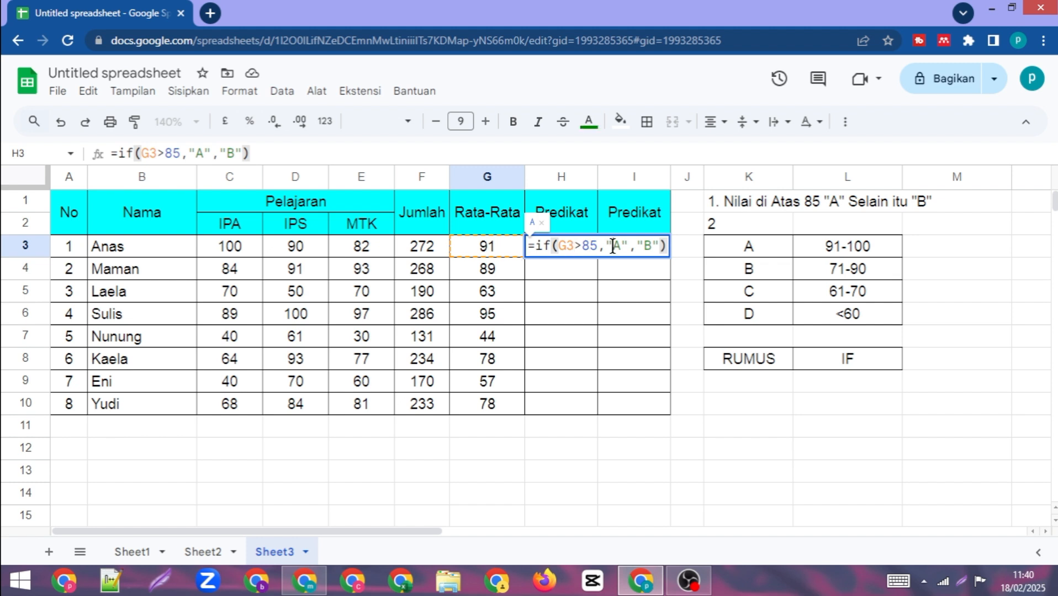
left_click(612, 247)
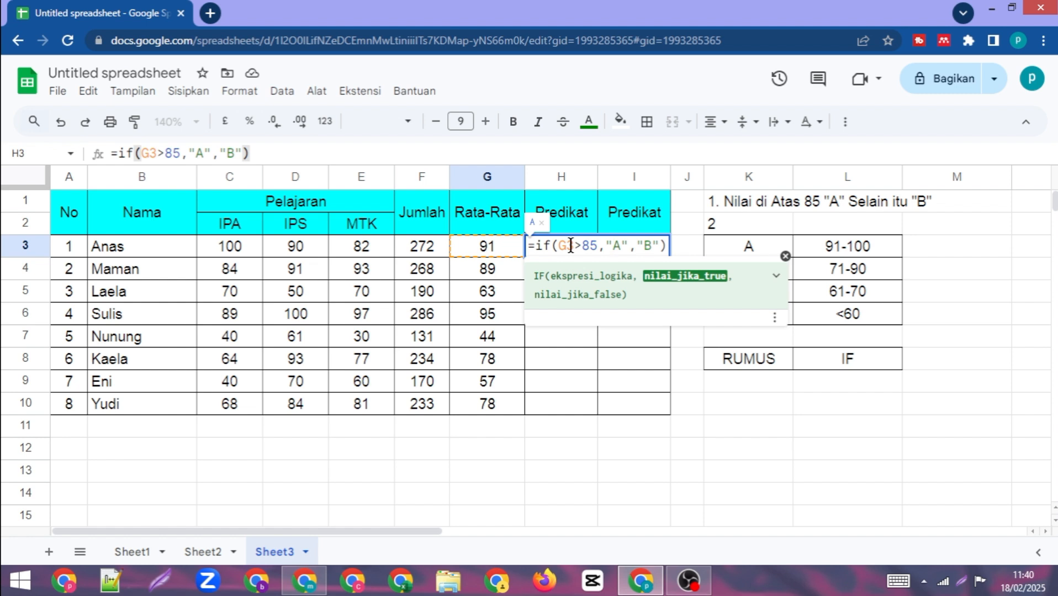
left_click(644, 244)
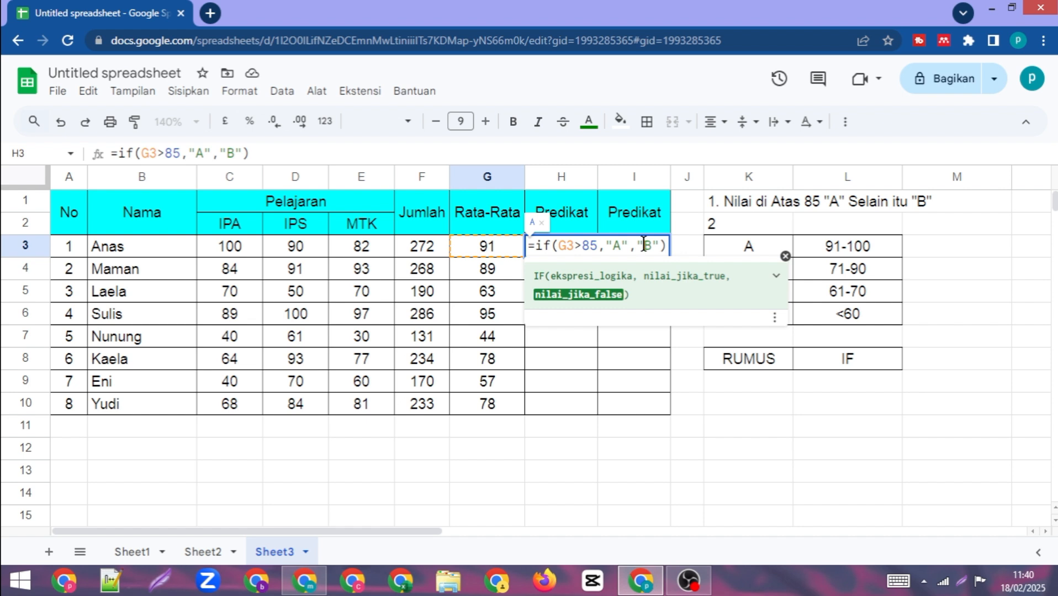
key("Return")
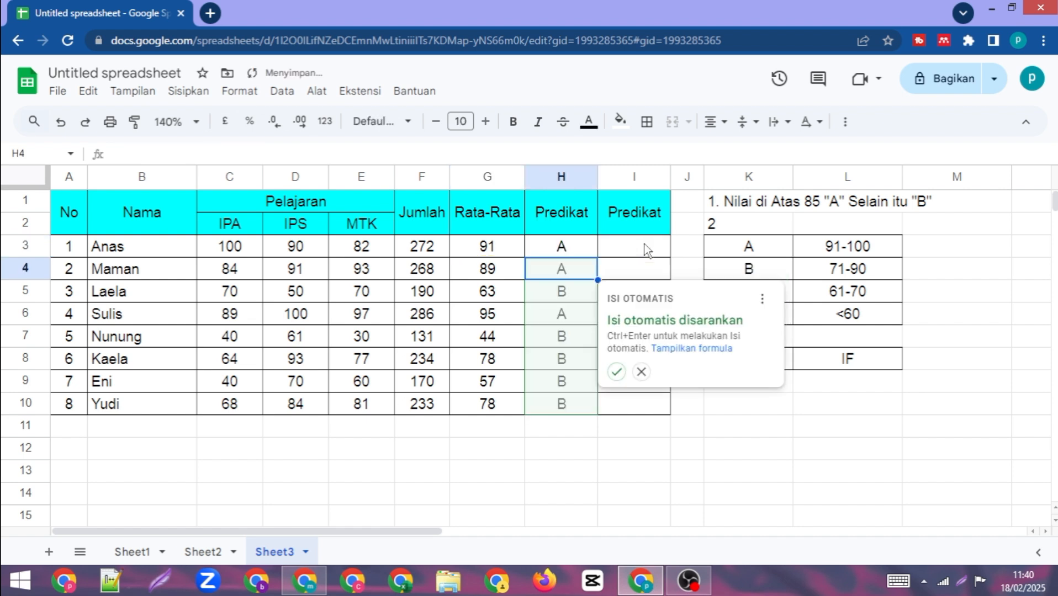
left_click(616, 371)
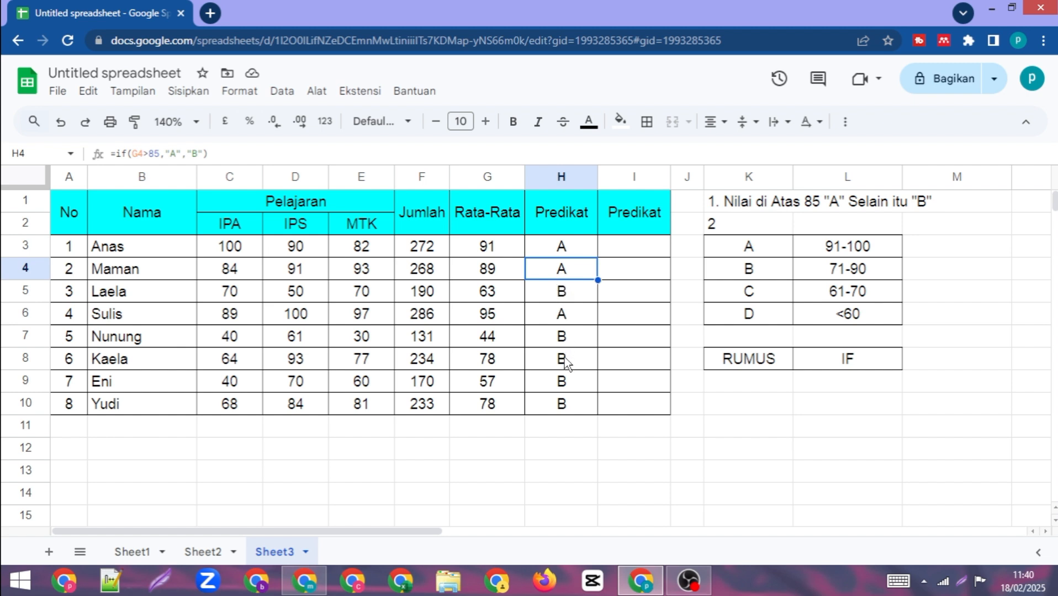
left_click(566, 245)
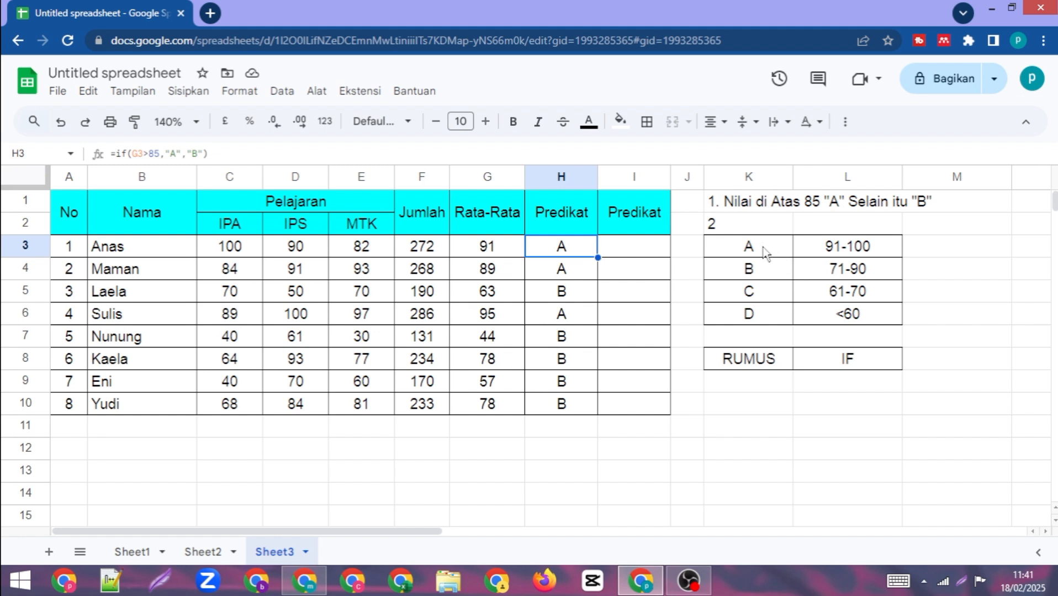
- Begin an IF formula in I3, the second Predikat column, that tests G3>90 and returns "A" if true
left_click(637, 249)
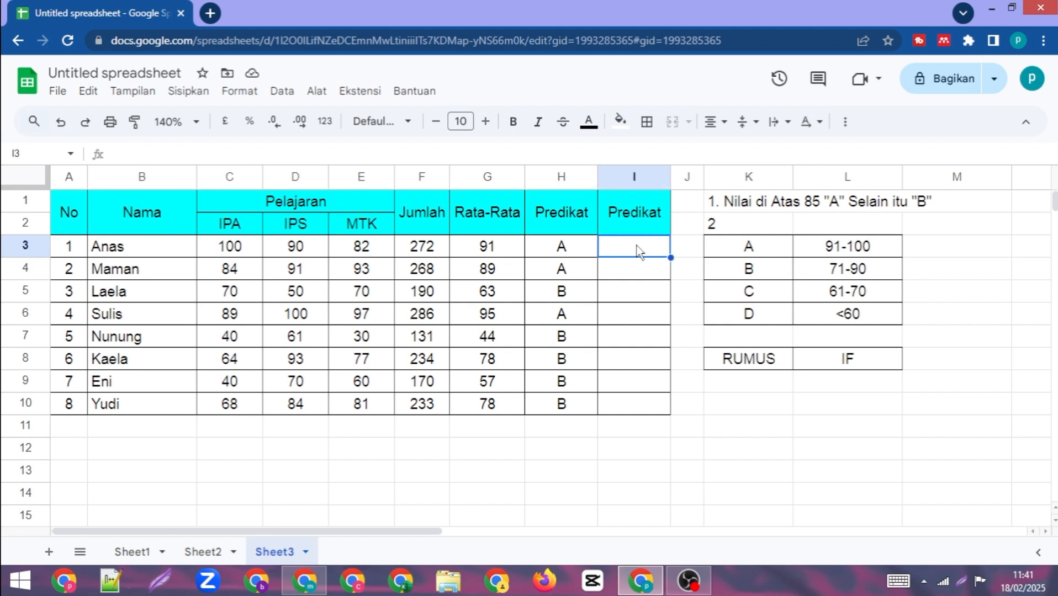
type("=if")
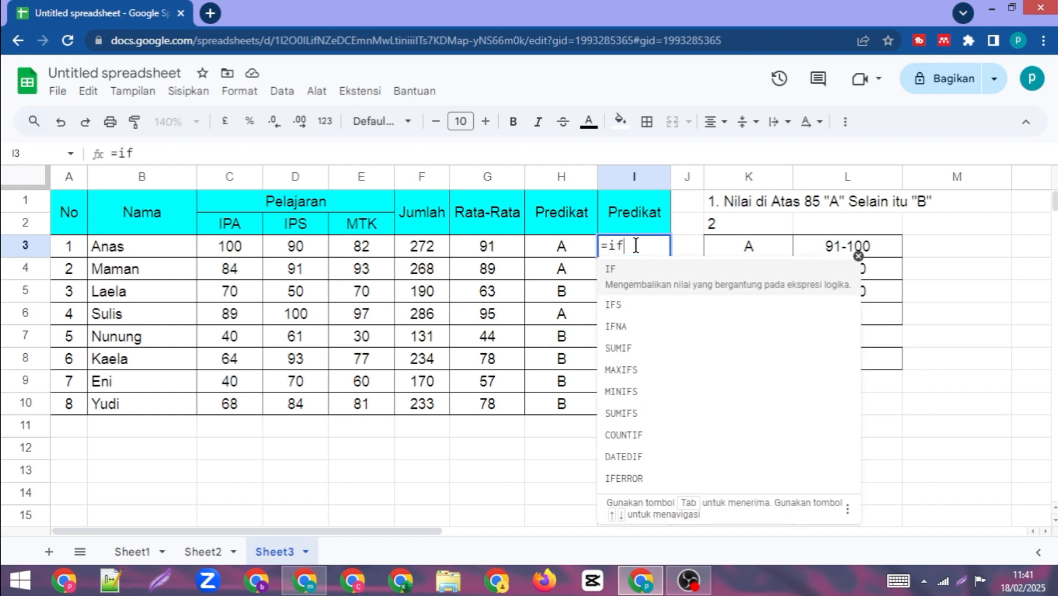
type("(")
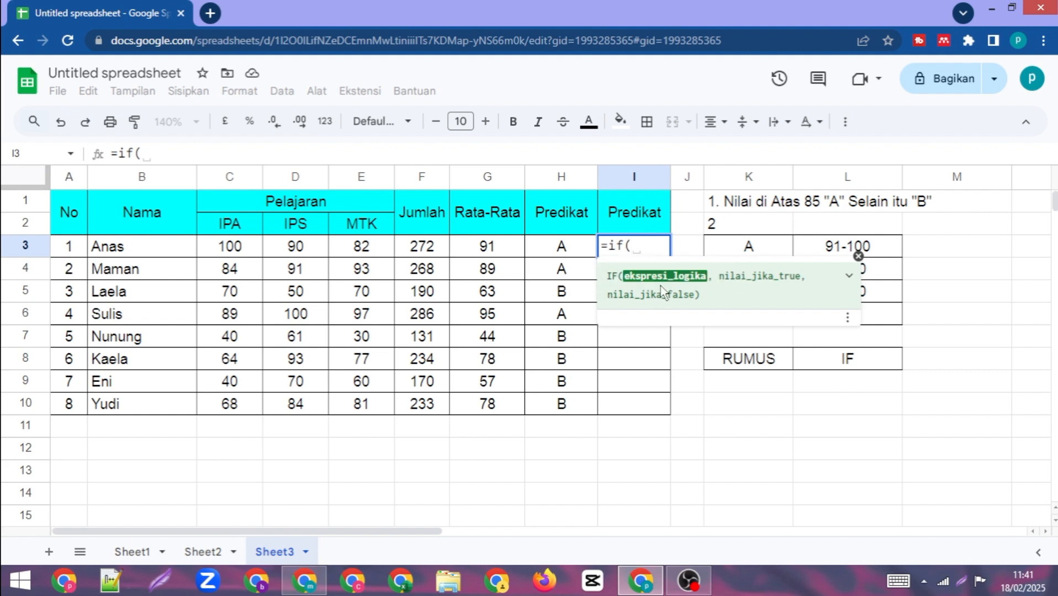
left_click(492, 245)
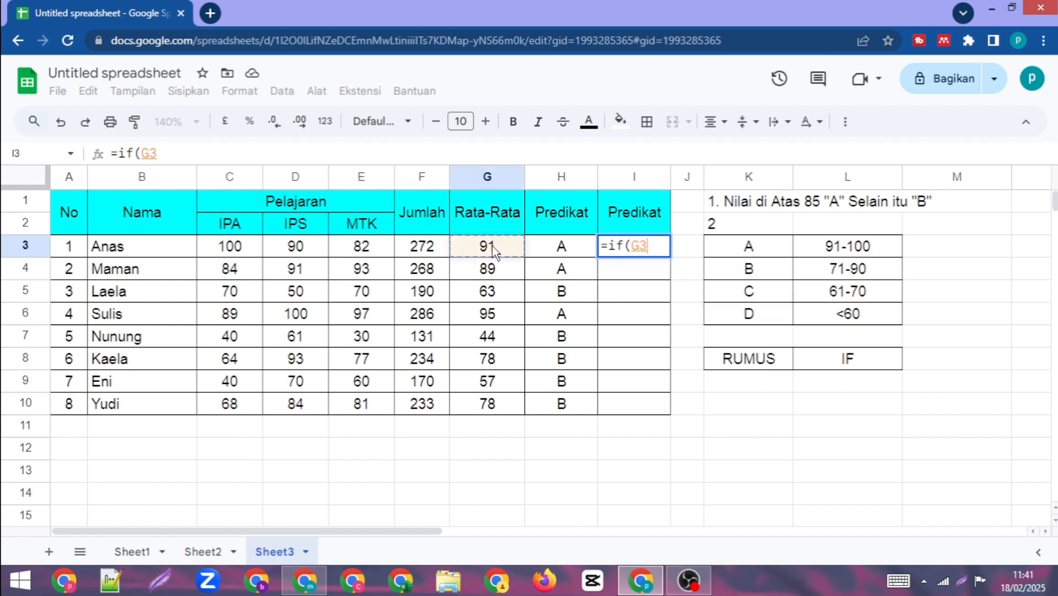
type(">")
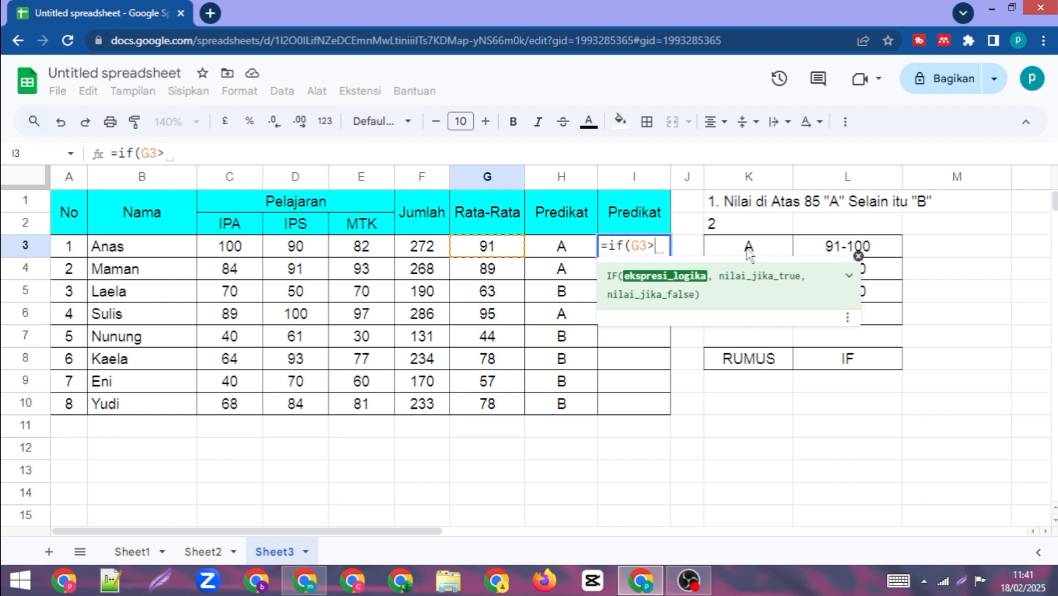
type("90")
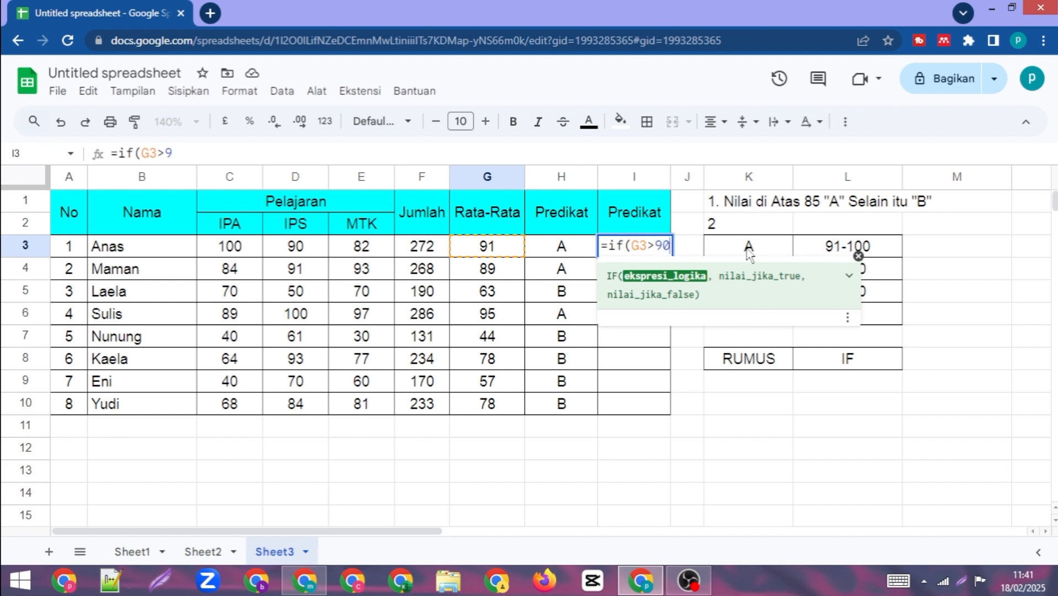
type("'")
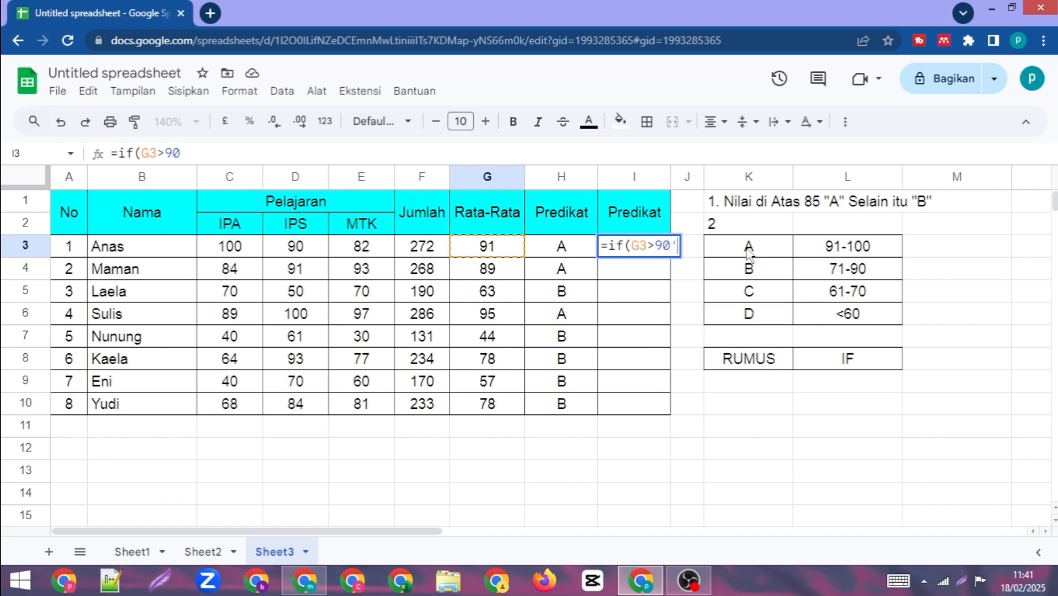
key("BackSpace")
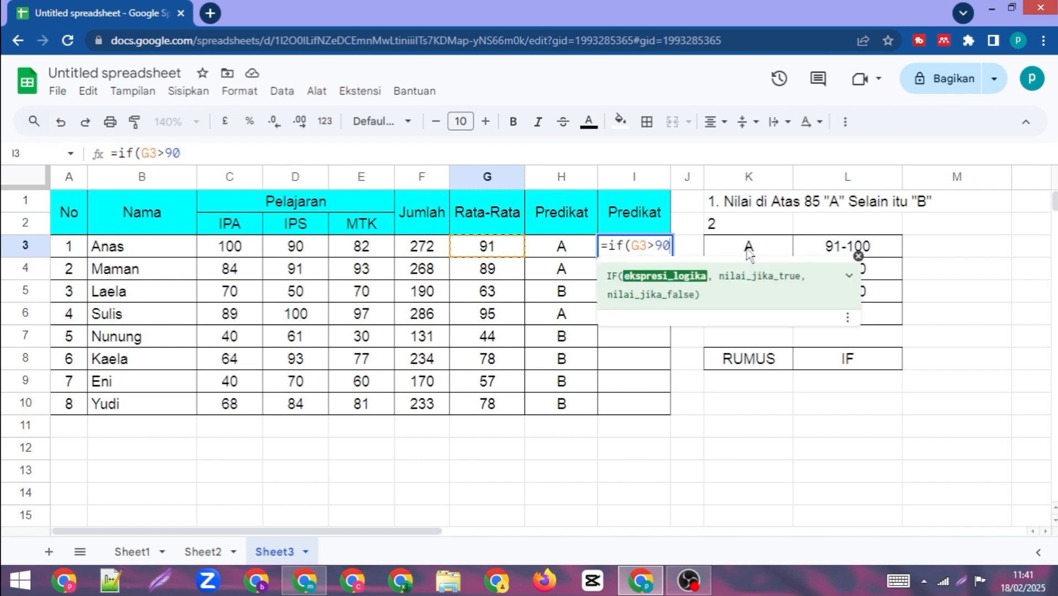
type(",\"A")
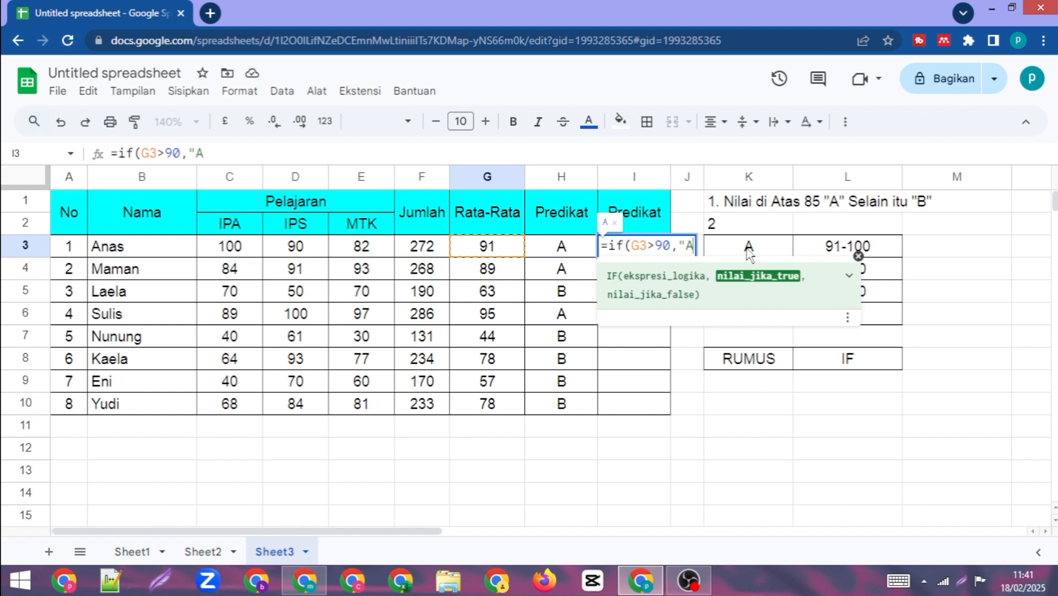
type("\",")
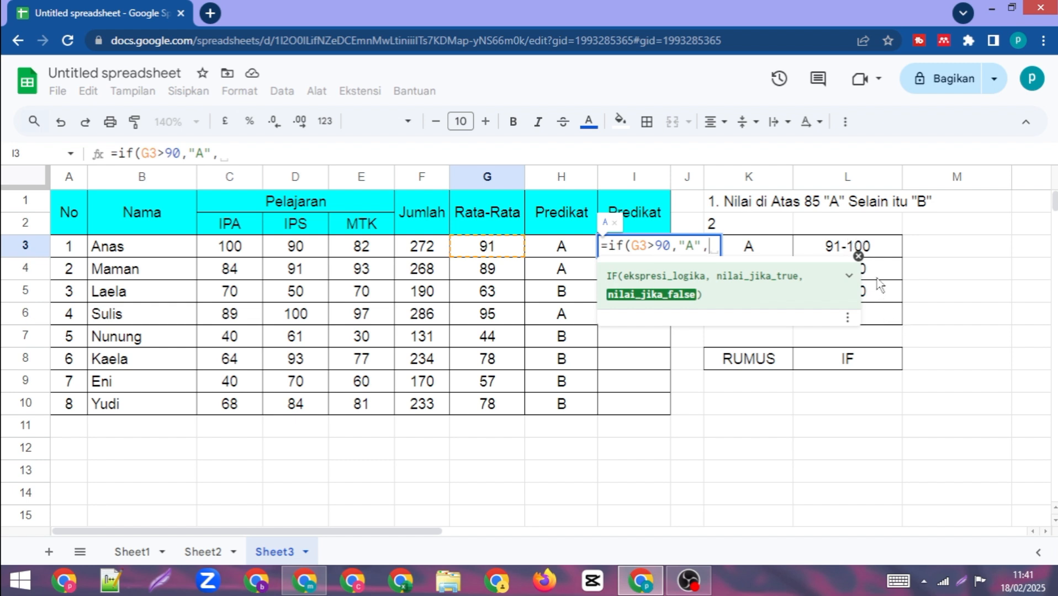
- Nest a second IF in the I3 formula as the false value, testing G3>70 and returning "B" if true
left_click(858, 256)
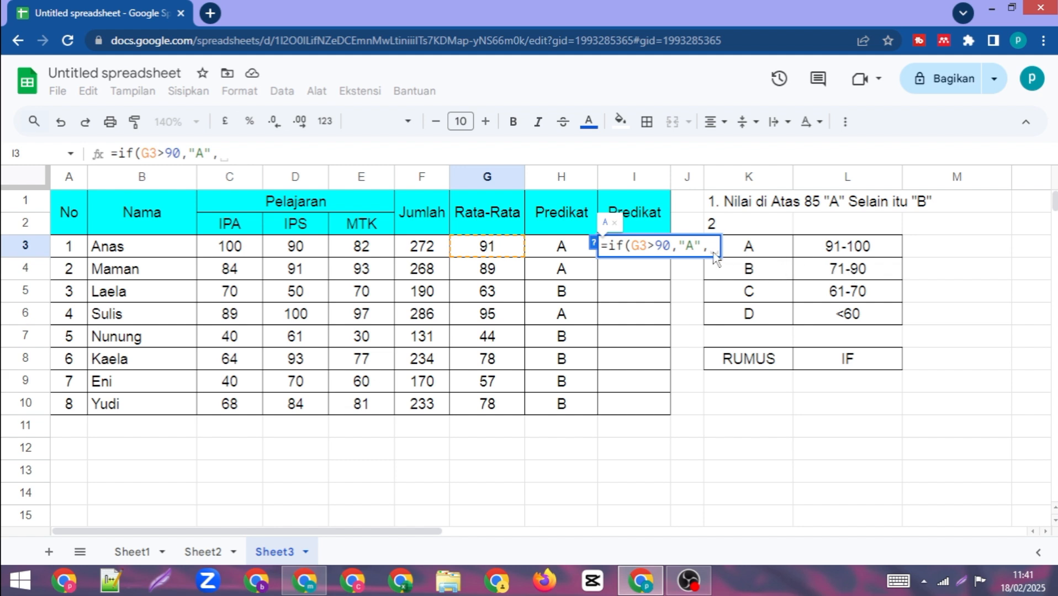
type("i")
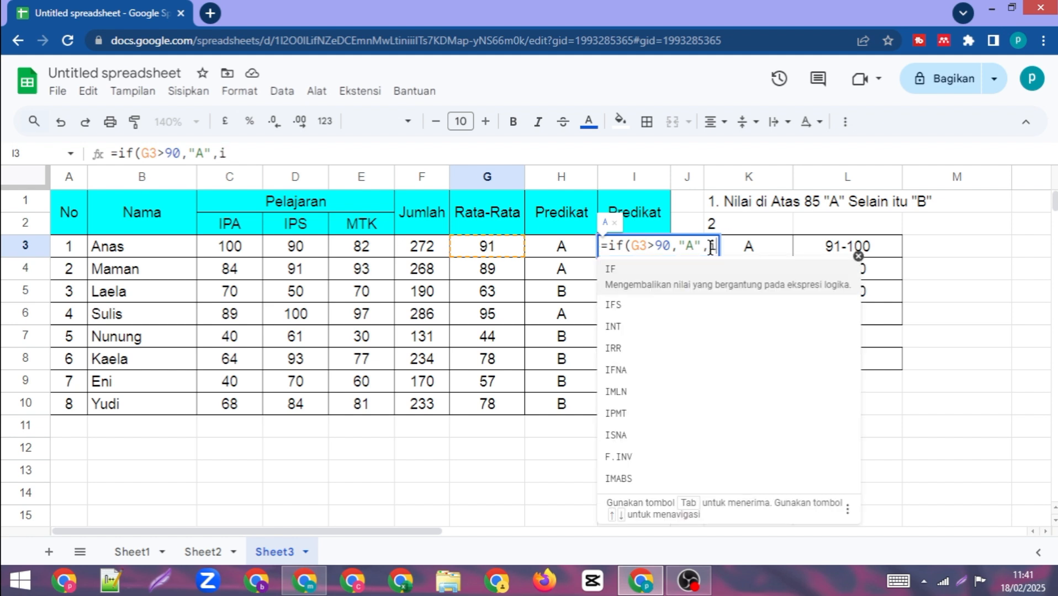
type("f(")
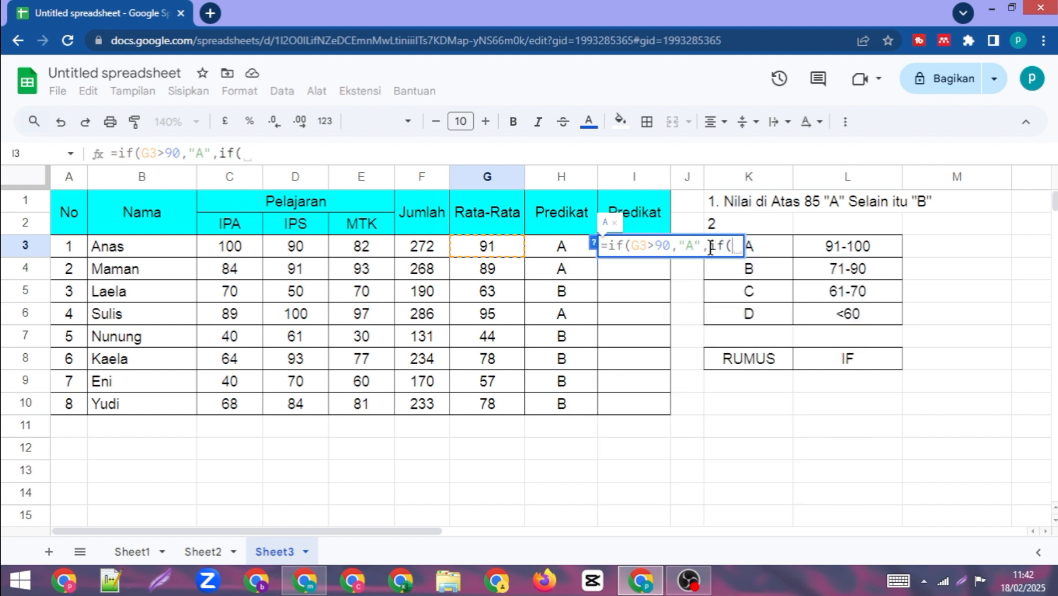
left_click(488, 244)
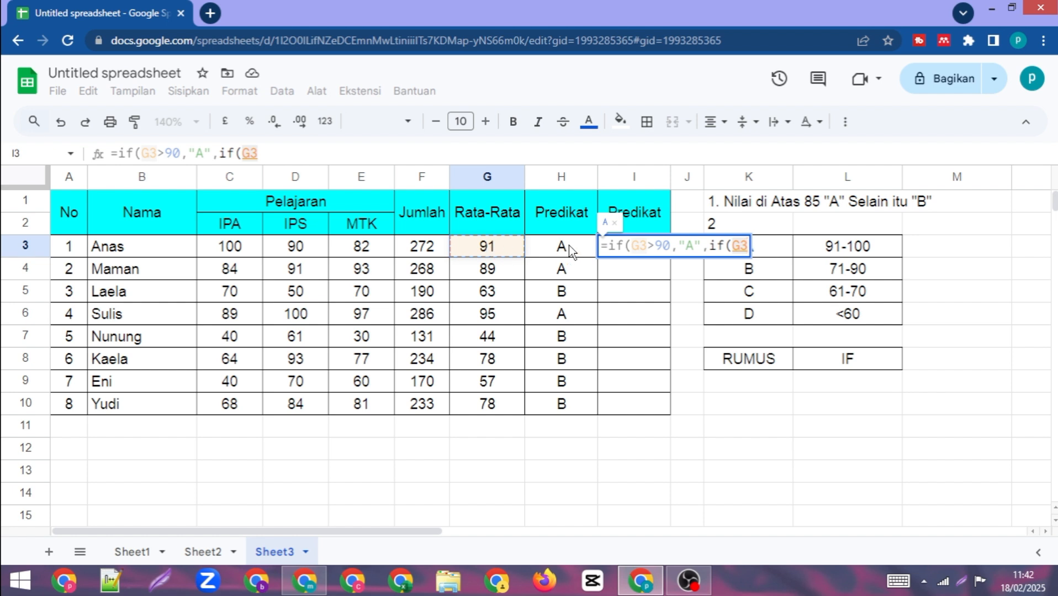
type(">")
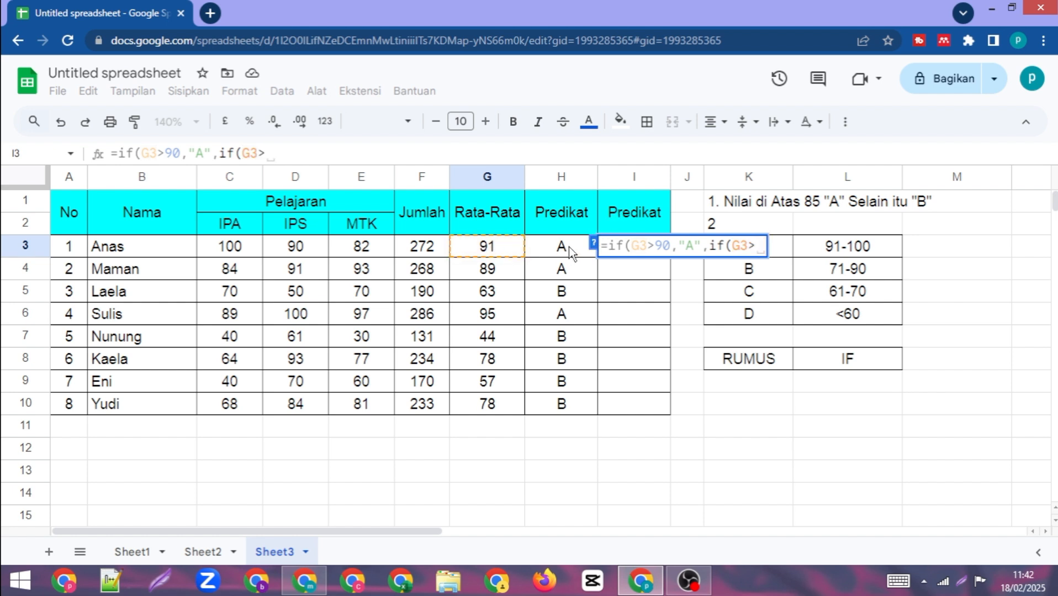
type("70")
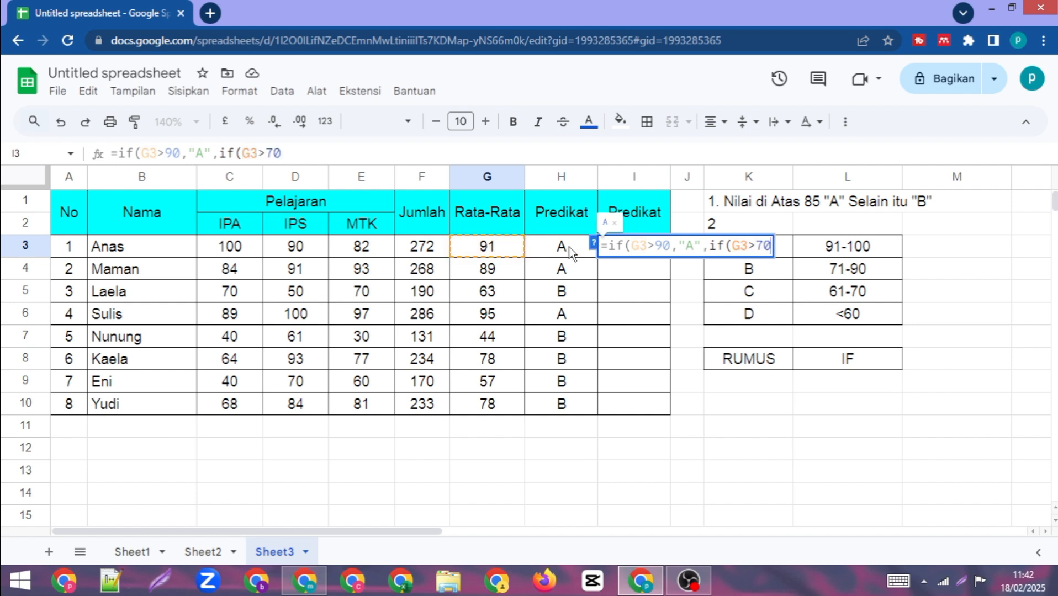
type(",\"B\"")
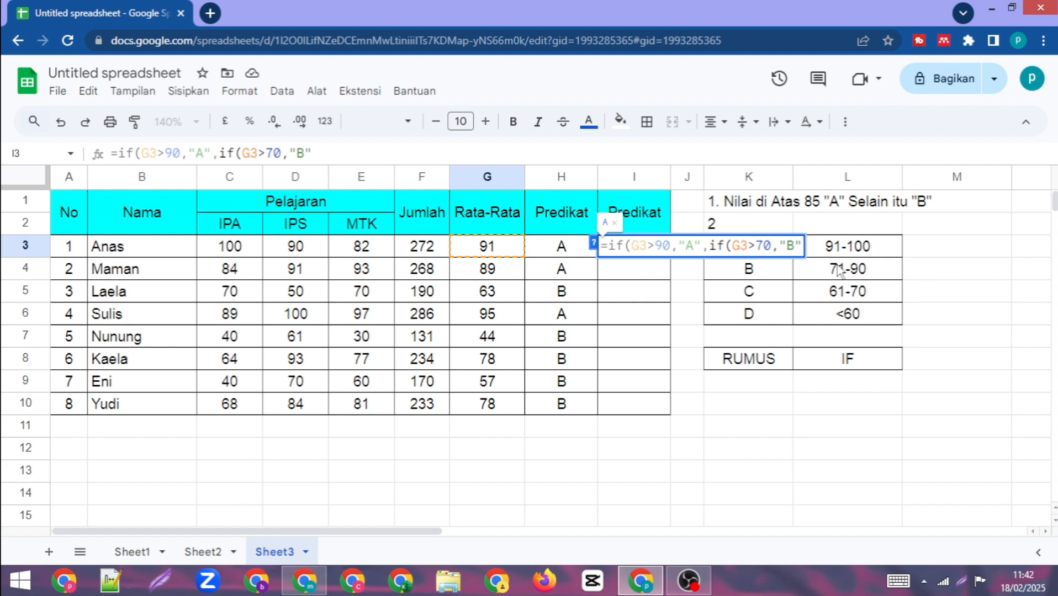
- Nest a third IF in the I3 formula as the next false value, testing G3>60 and returning "C" if true
type(",")
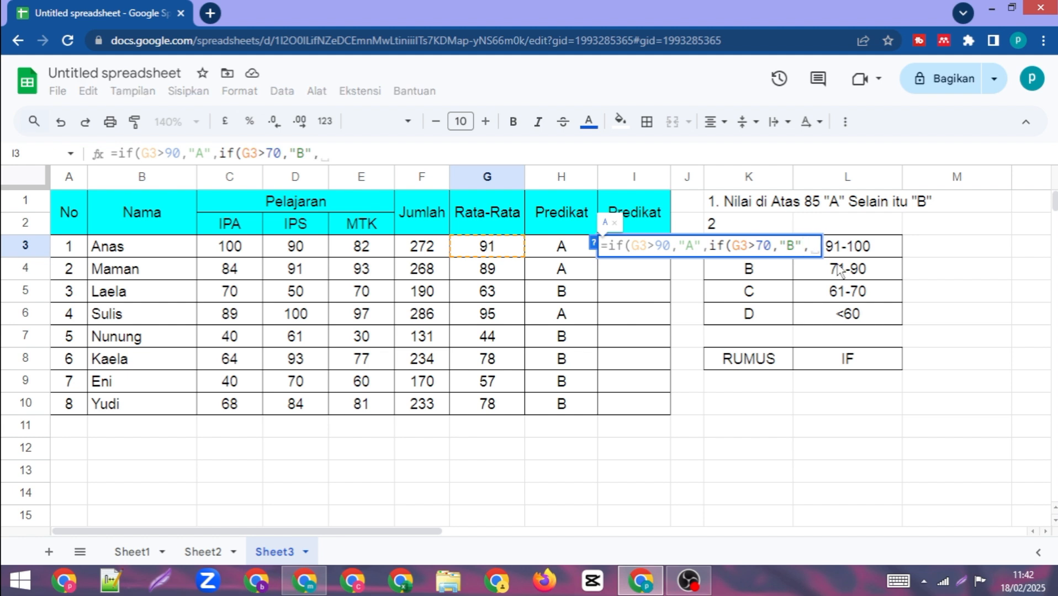
type("if")
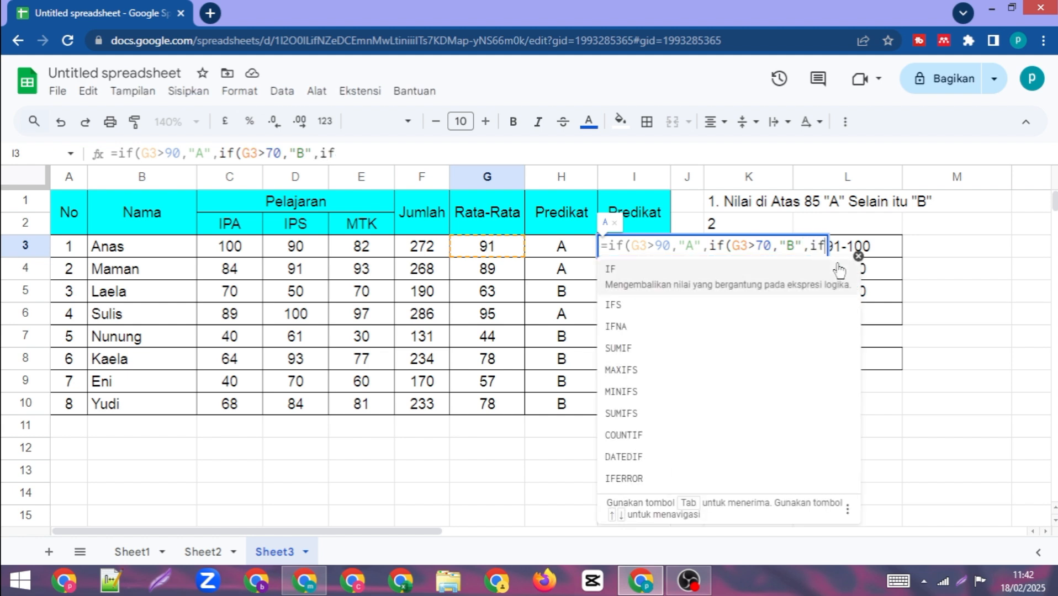
type("(")
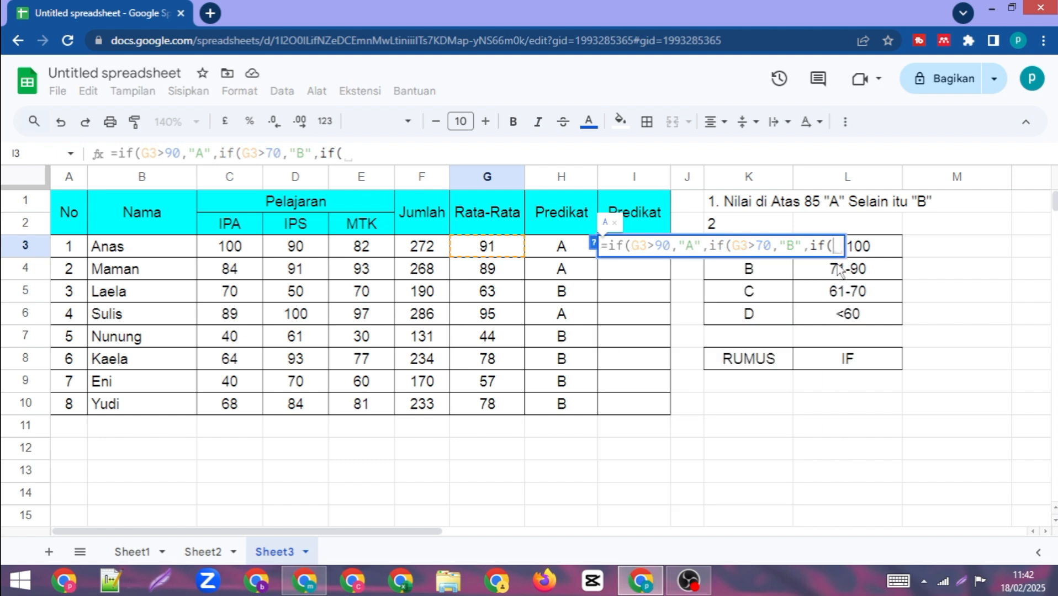
left_click(480, 248)
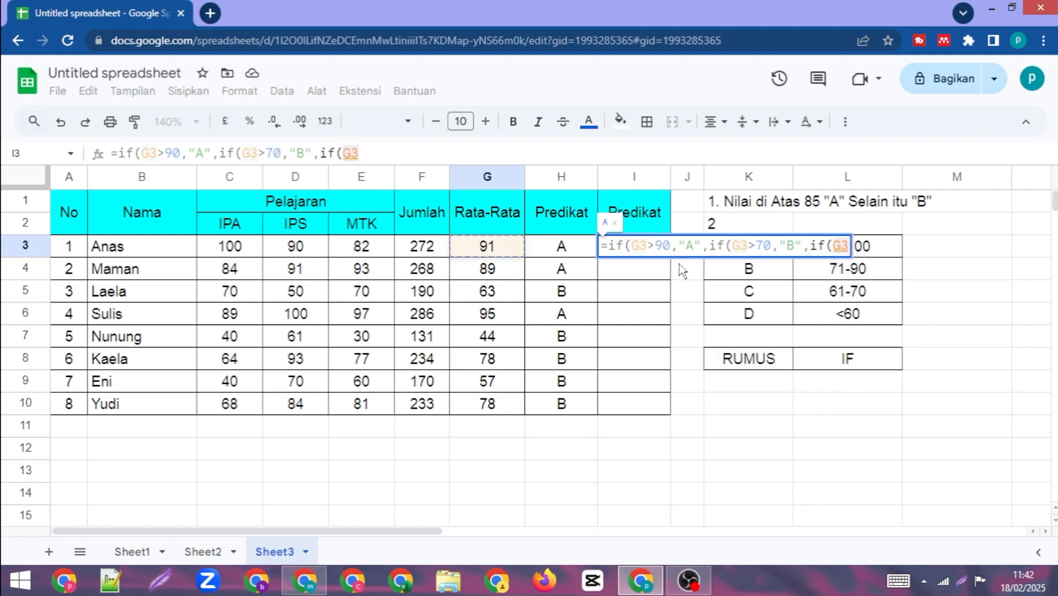
type(">")
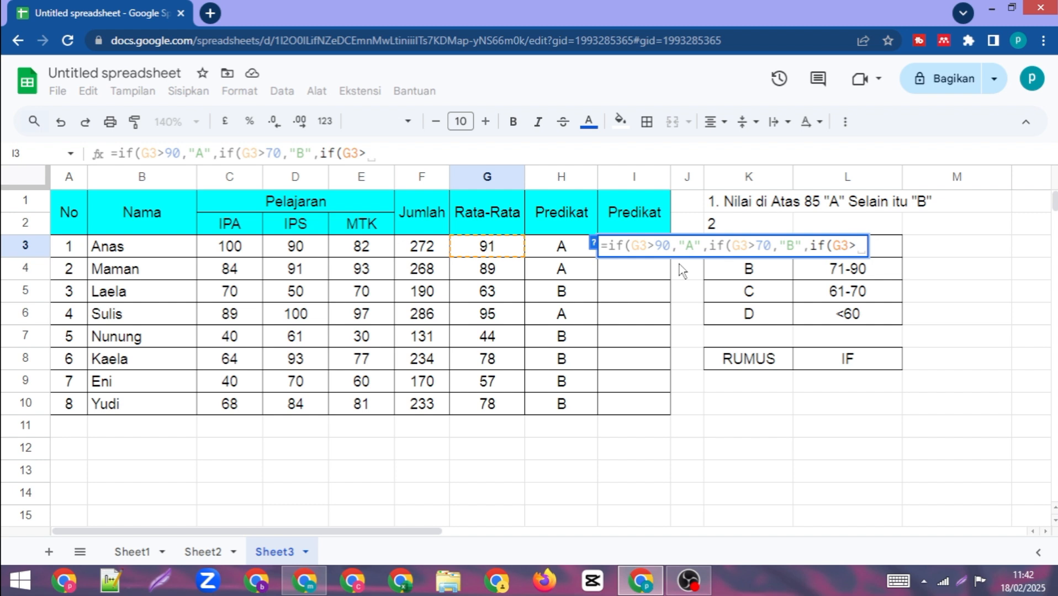
type(",\"")
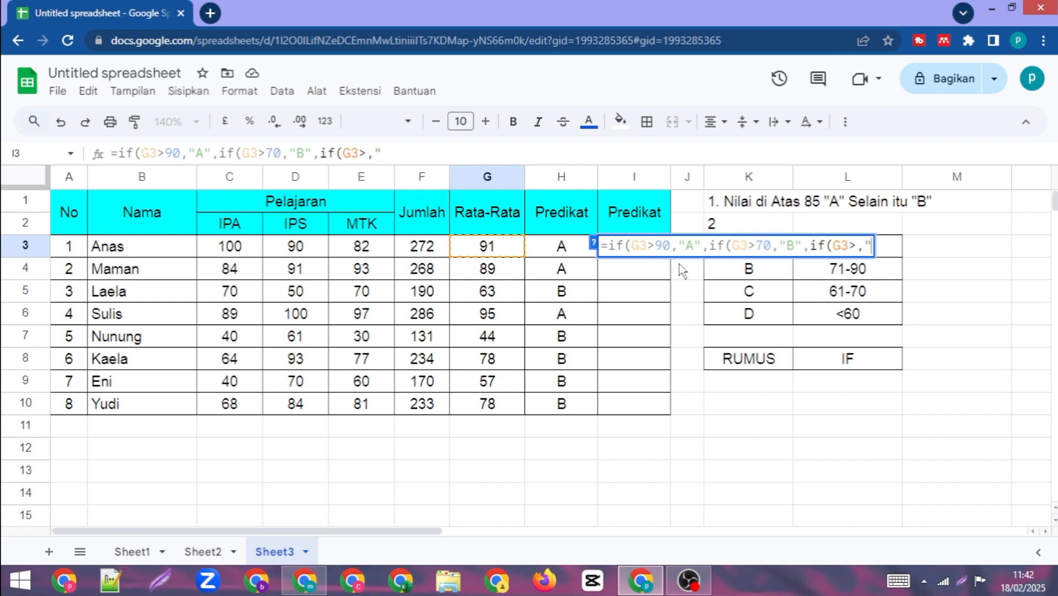
key("BackSpace")
key("BackSpace")
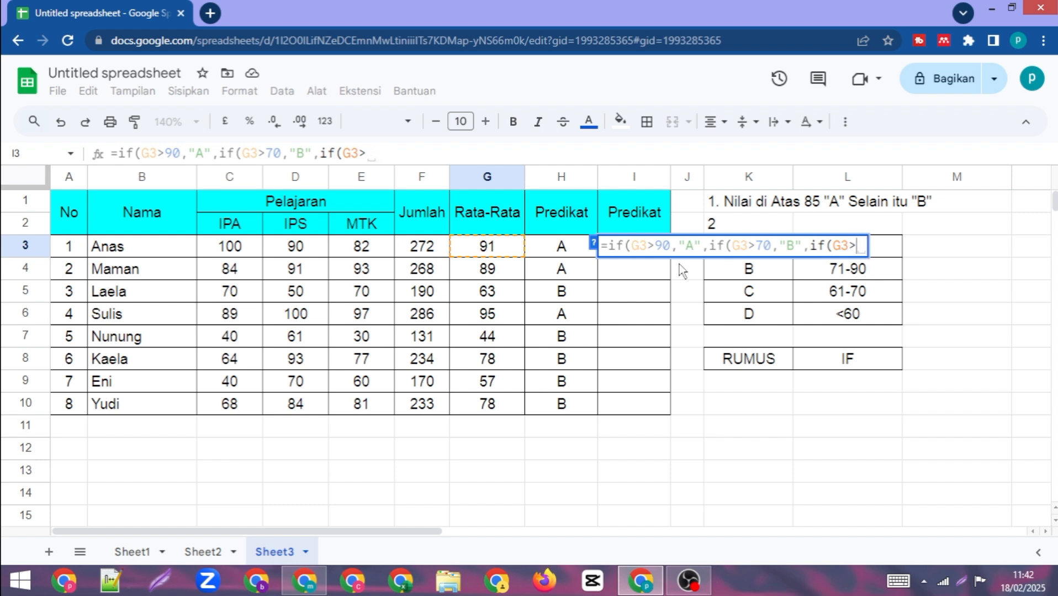
type("60")
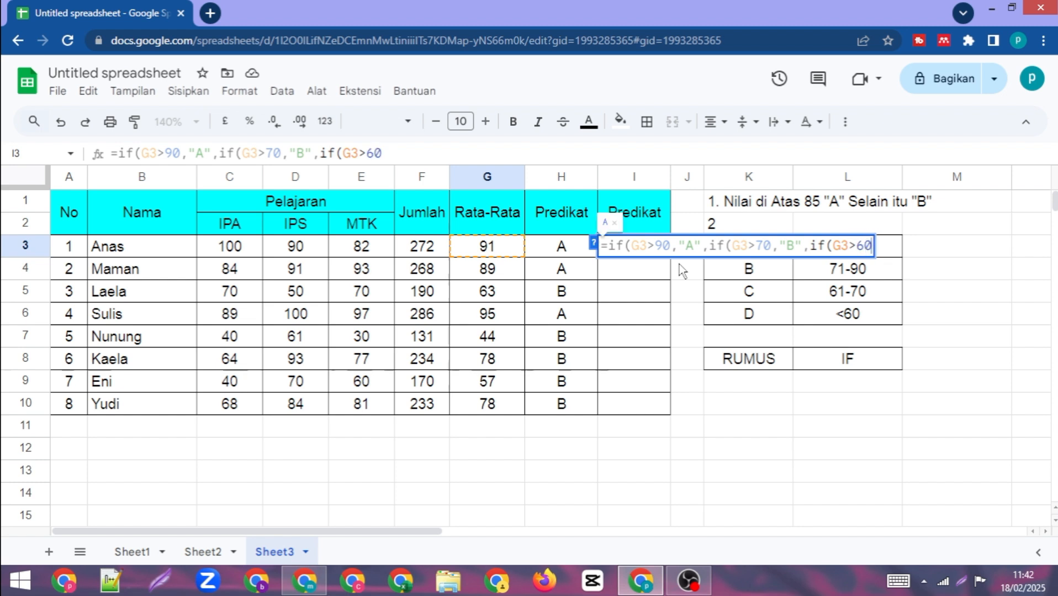
type(",\"")
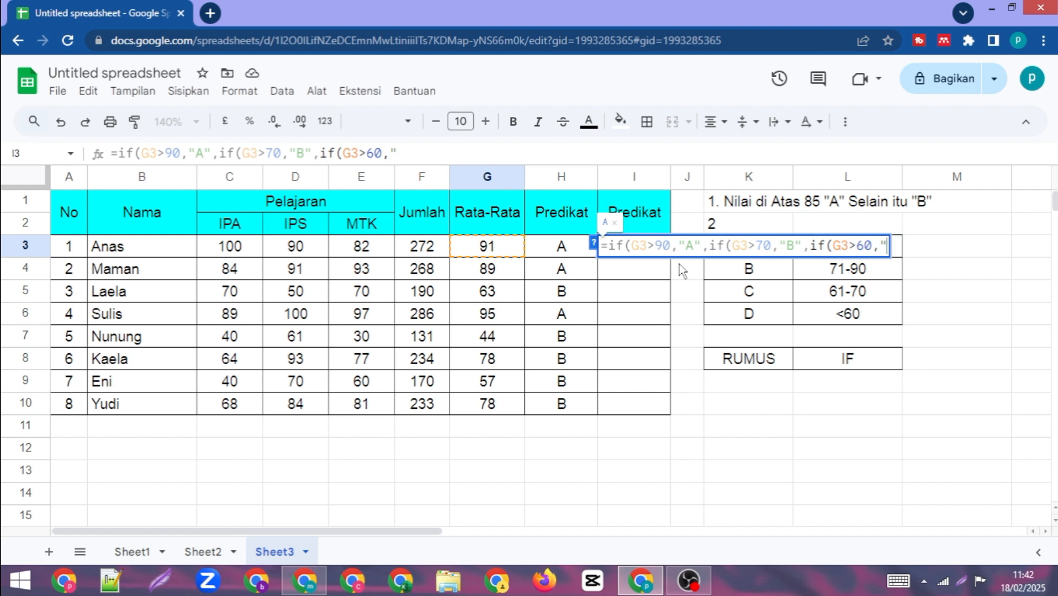
type("C\"")
type(",")
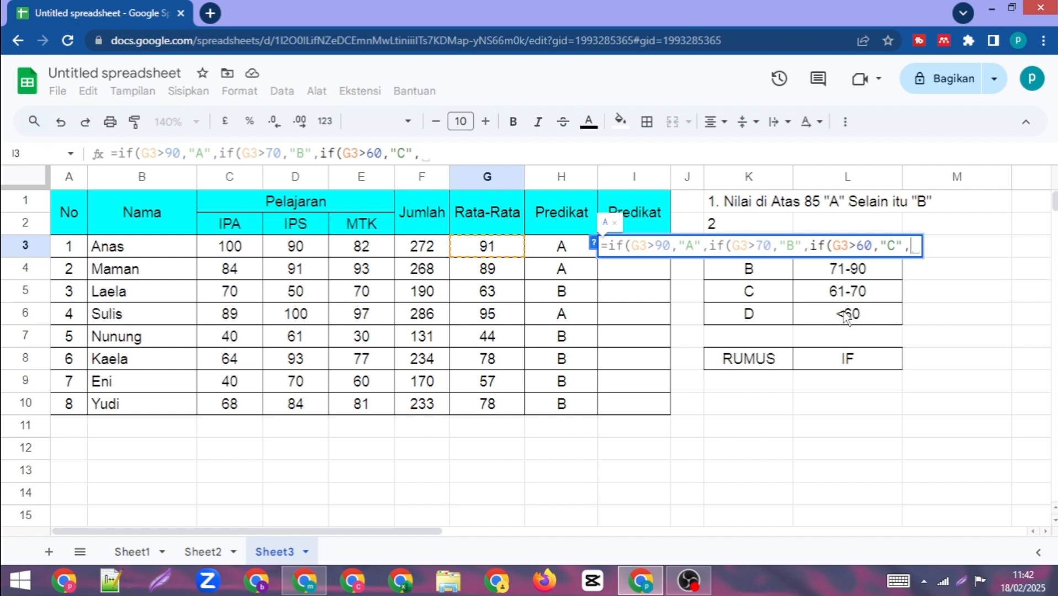
- Finish the I3 formula with "D" as the final false value, close all three IF functions and enter it
left_click(593, 243)
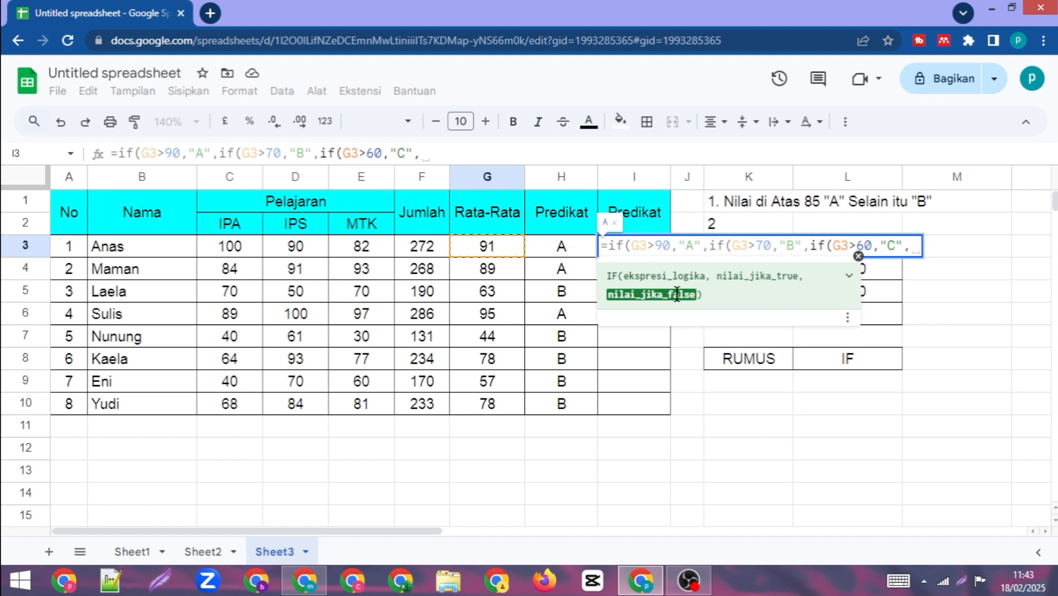
type("\"")
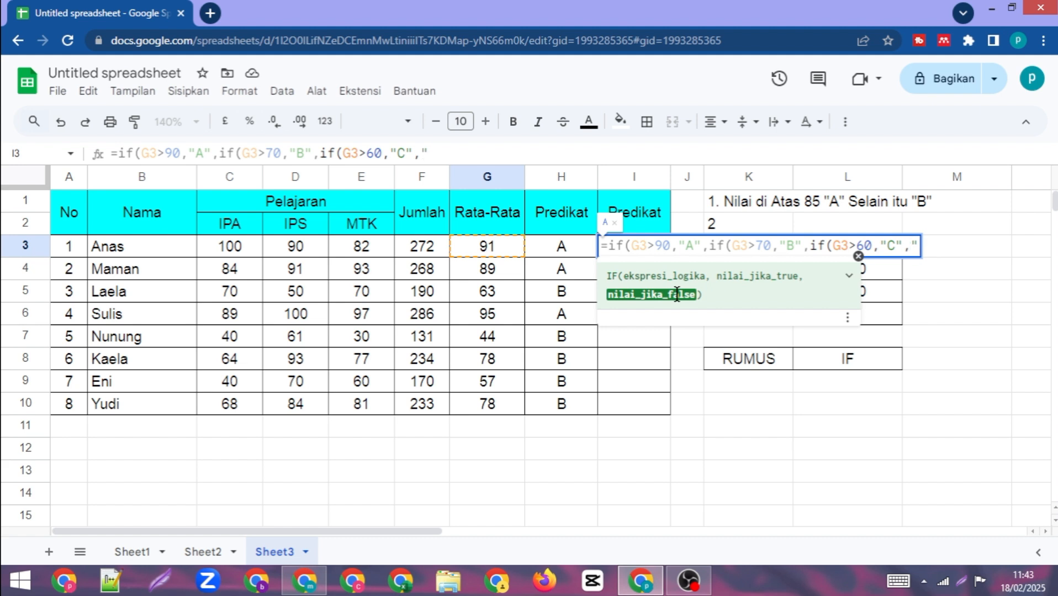
type("D\"")
type(")))")
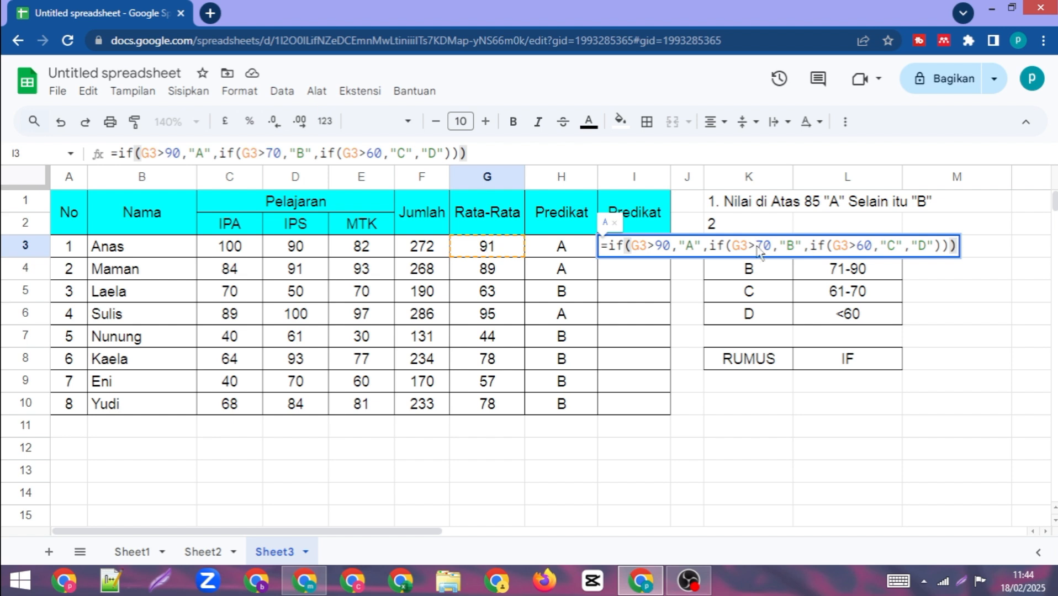
key("Return")
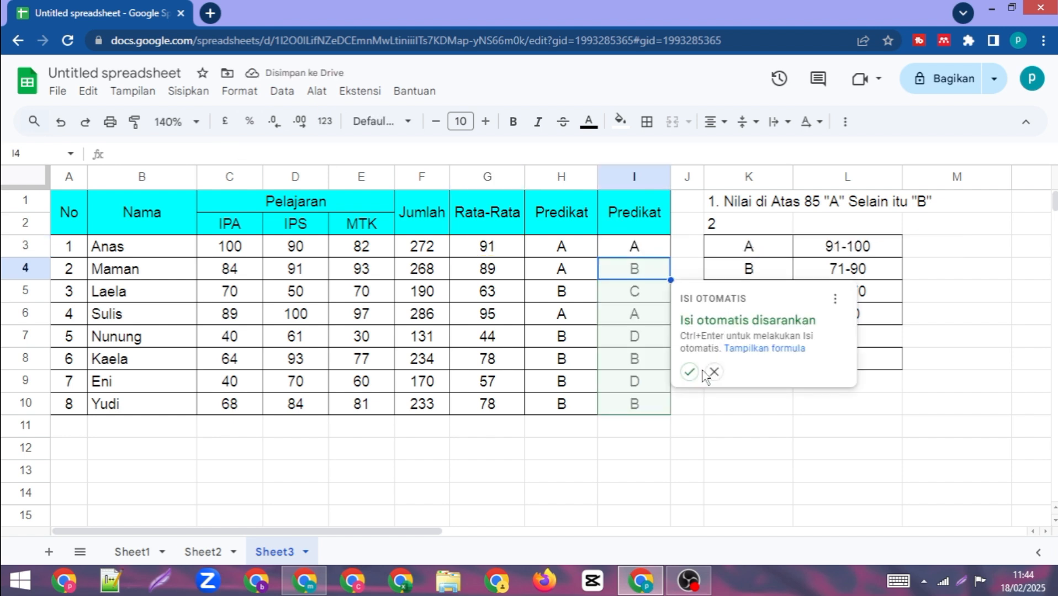
- Dismiss the suggested autofill and copy the nested IF formula from I3 down through I10
left_click(715, 372)
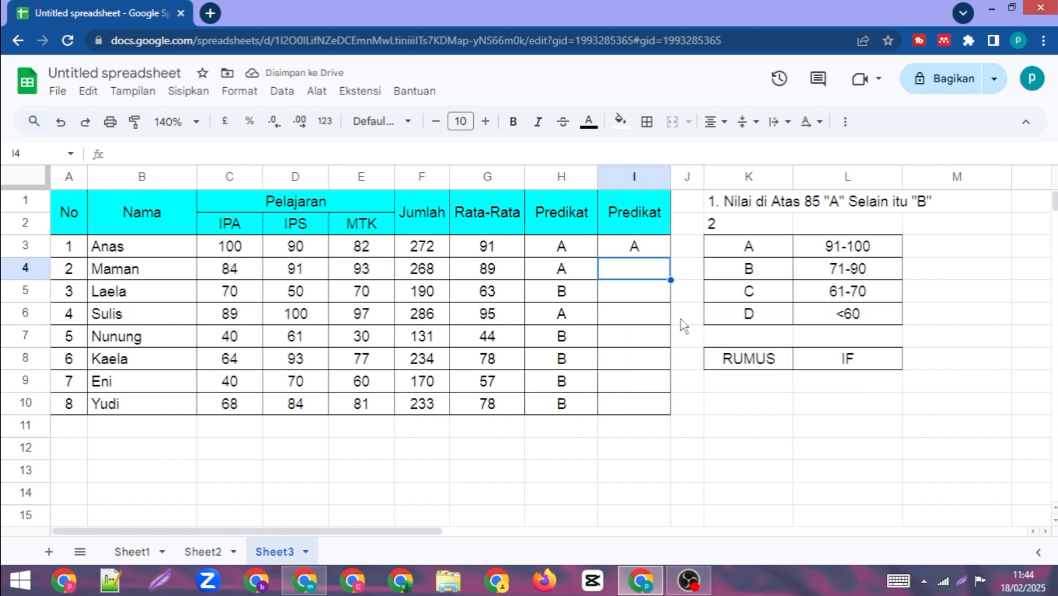
left_click(655, 246)
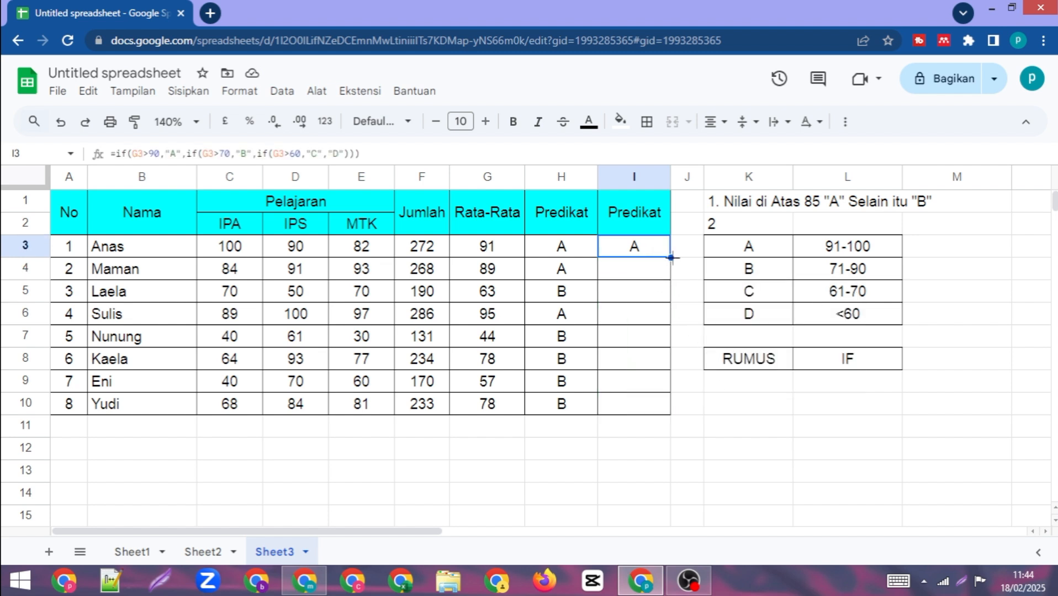
left_click_drag(670, 258, 664, 386)
left_click_drag(672, 412, 674, 414)
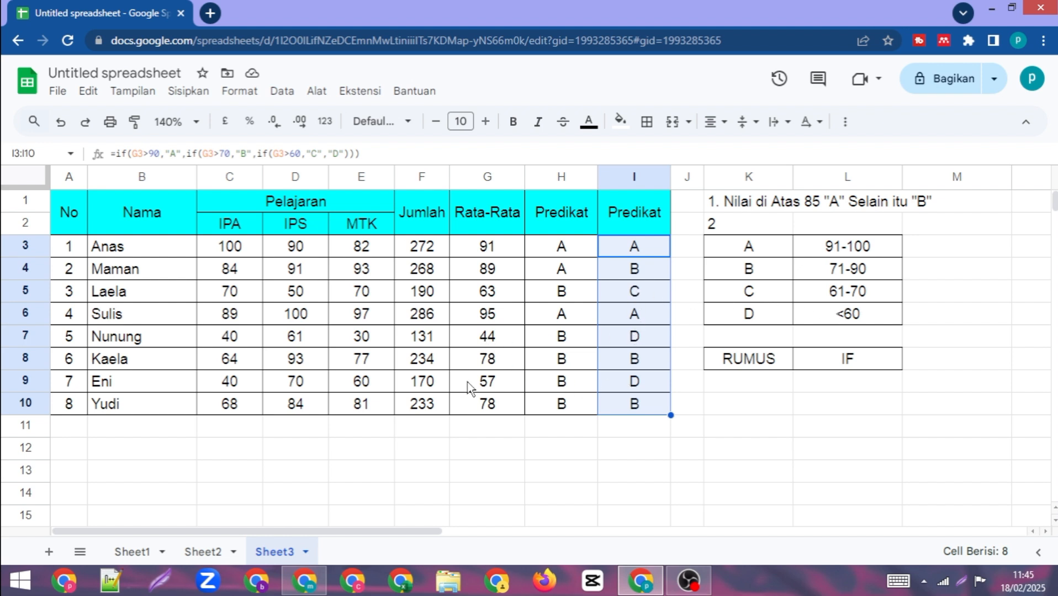
- Examine the nested IF formulas in I3 and I5 against the averages in column G, leaving them as they are
double_click(637, 250)
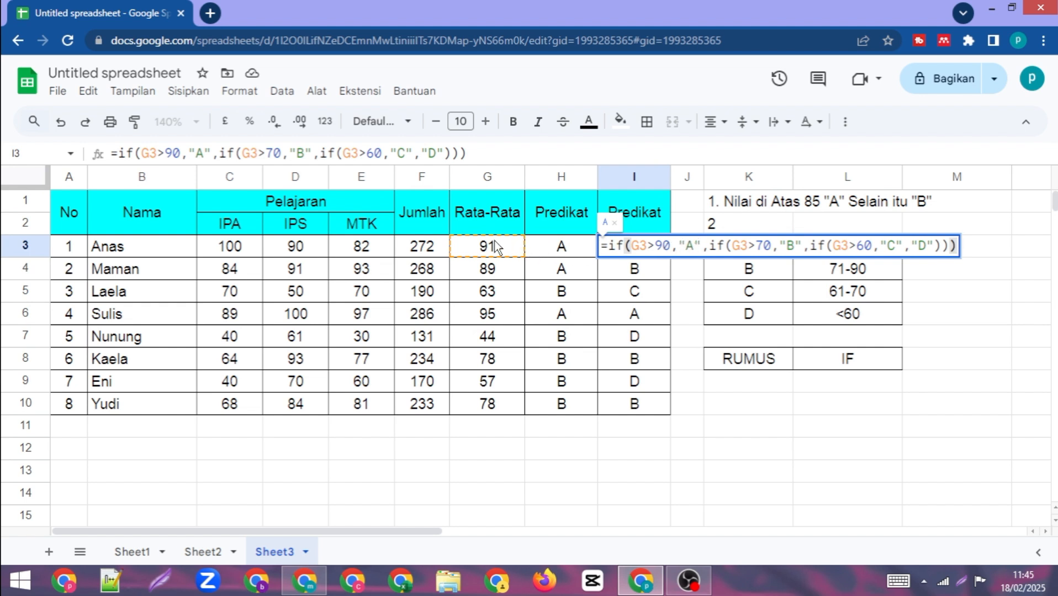
key("Return")
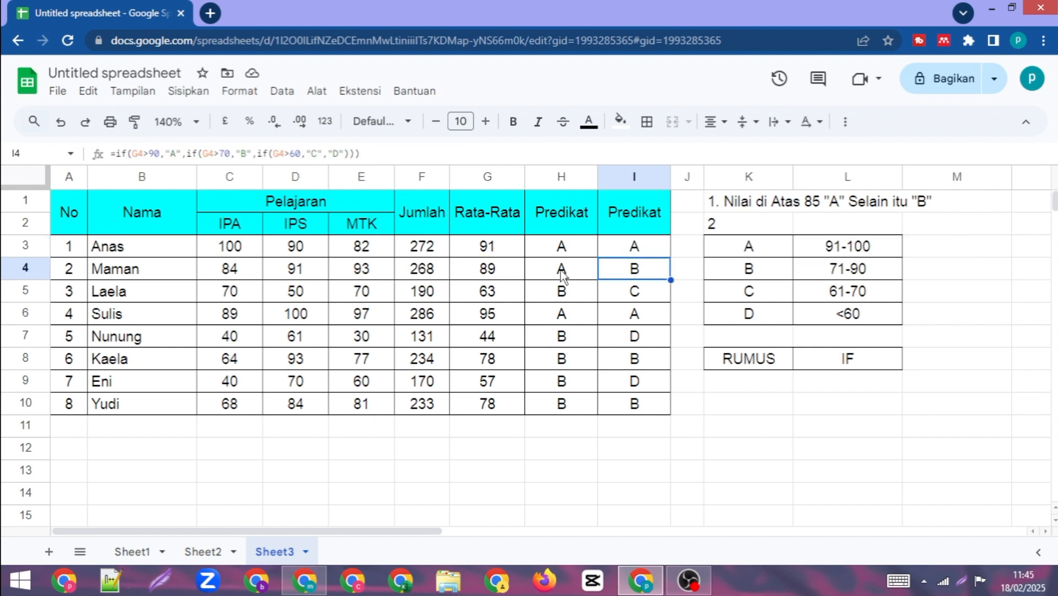
left_click(636, 293)
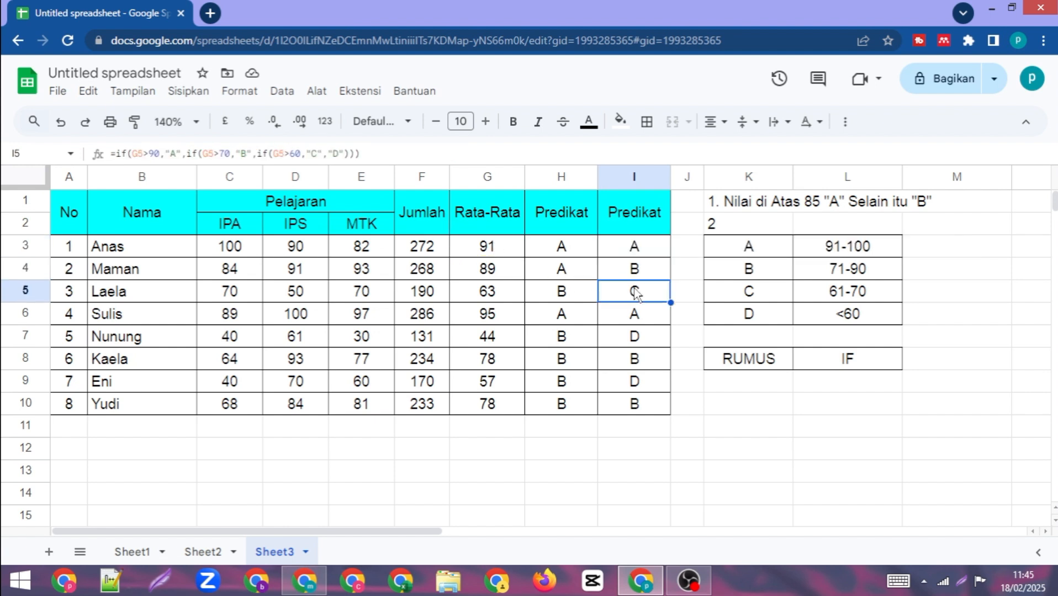
double_click(638, 293)
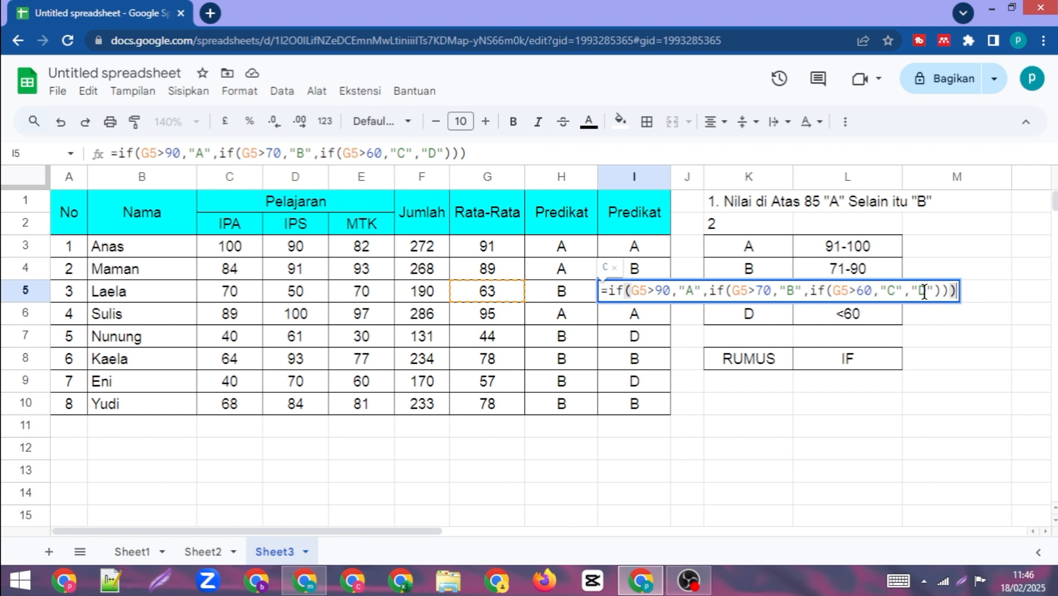
key("Return")
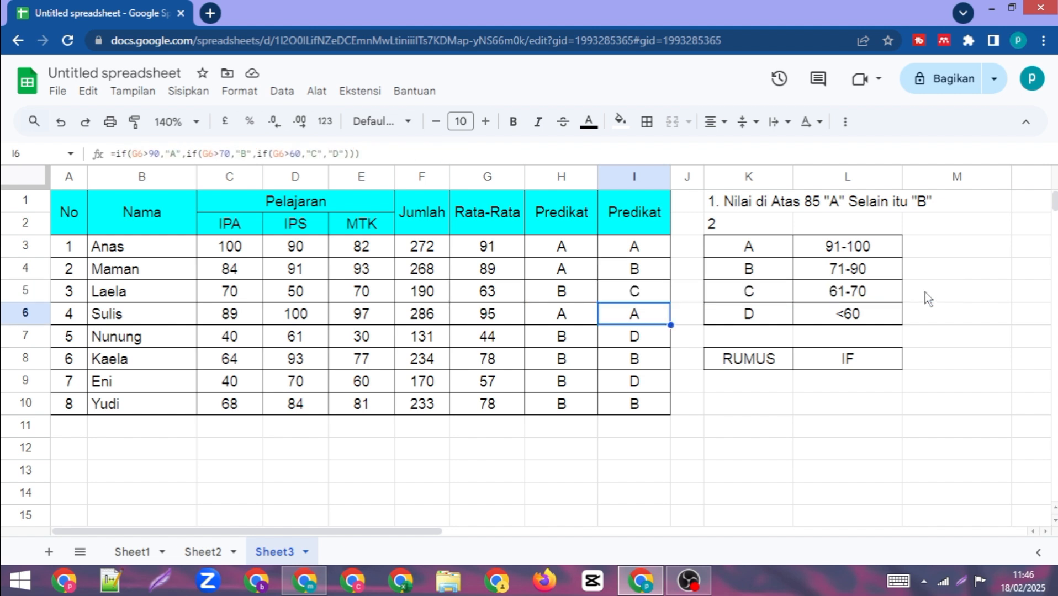